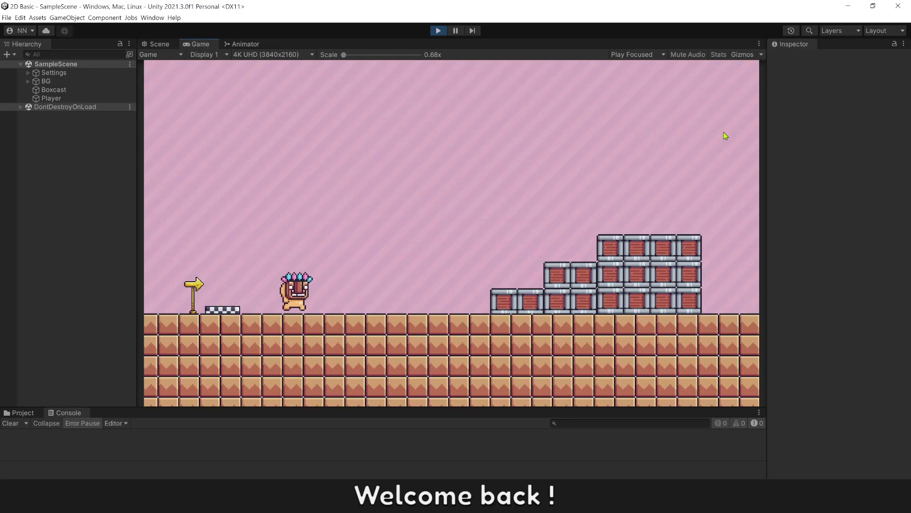
In Play mode, jump, walk the character right, and jump again near the crate stack.
key("space")
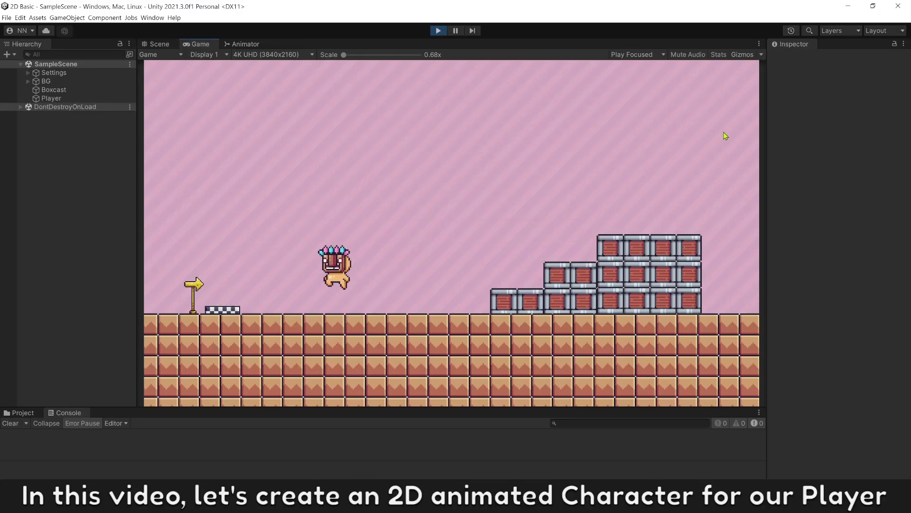
key("Right")
key("space")
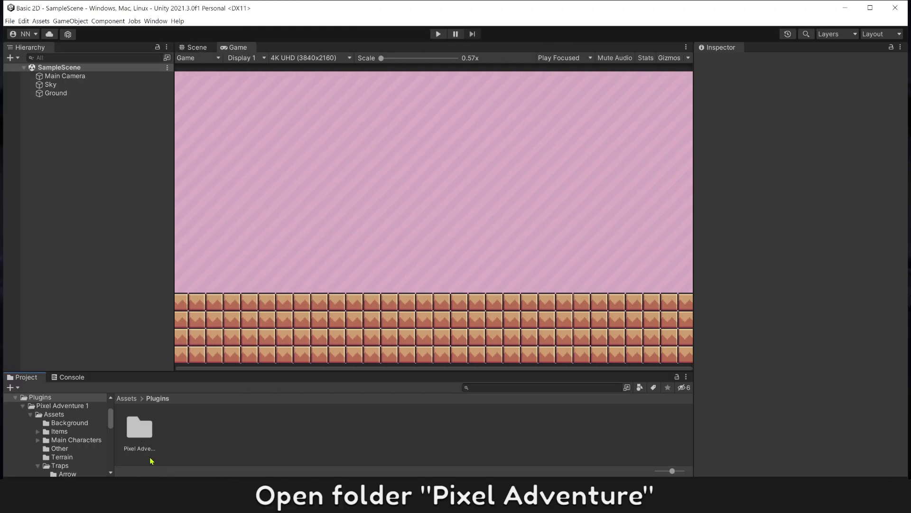
Browse to Pixel Adventure 1 > Assets > Main Characters > Mask Dude in the Project window.
left_click(142, 429)
double_click(141, 427)
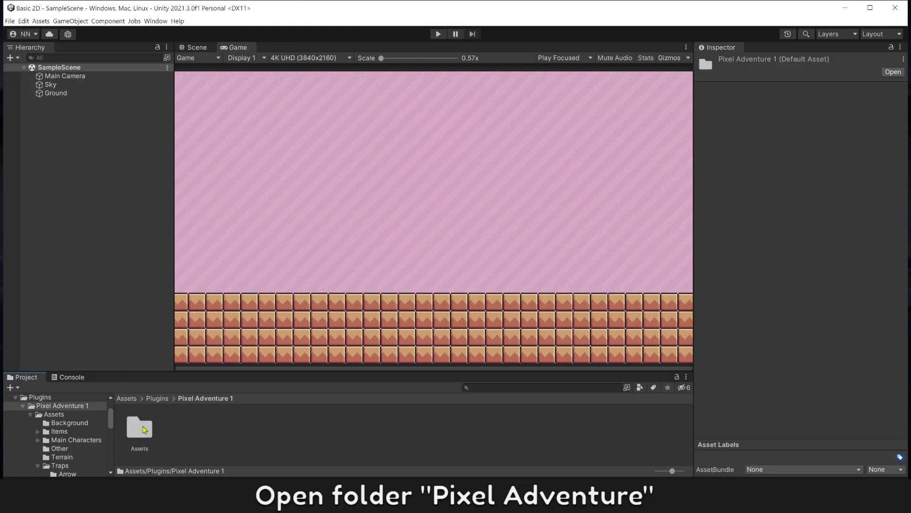
double_click(142, 427)
left_click(221, 434)
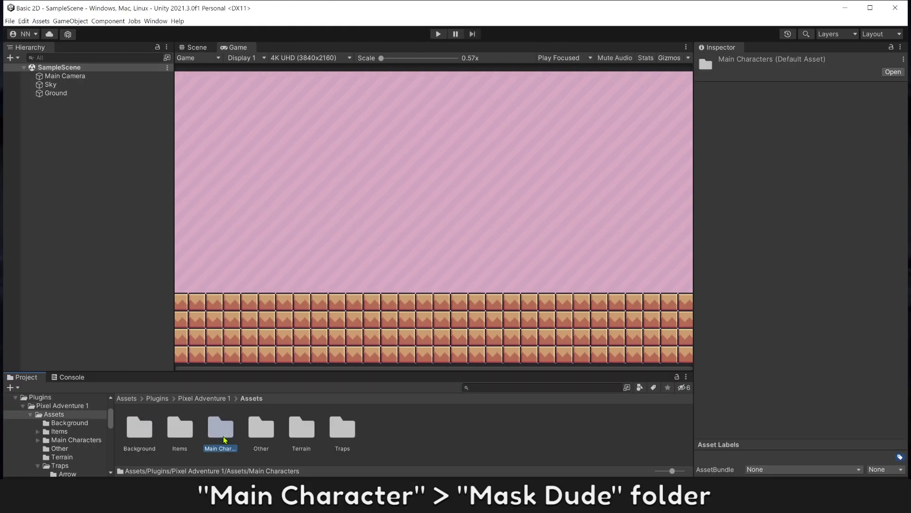
double_click(225, 432)
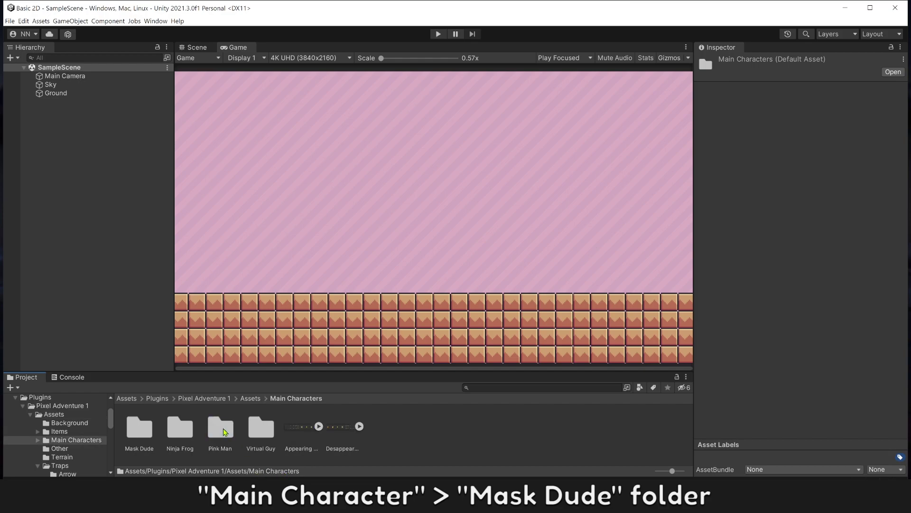
left_click(136, 450)
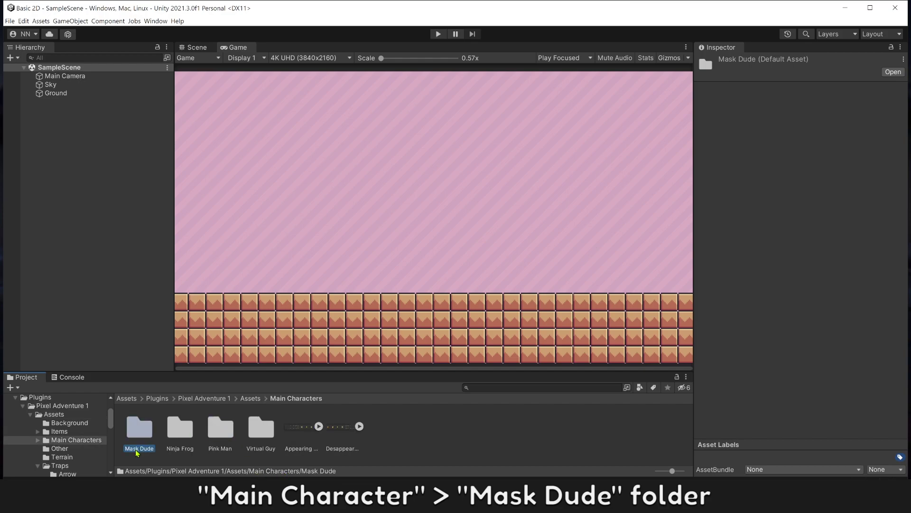
double_click(143, 433)
Inspect the Idle (32x32) sprite sheet and its frames, then open it in an external viewer.
left_click(261, 449)
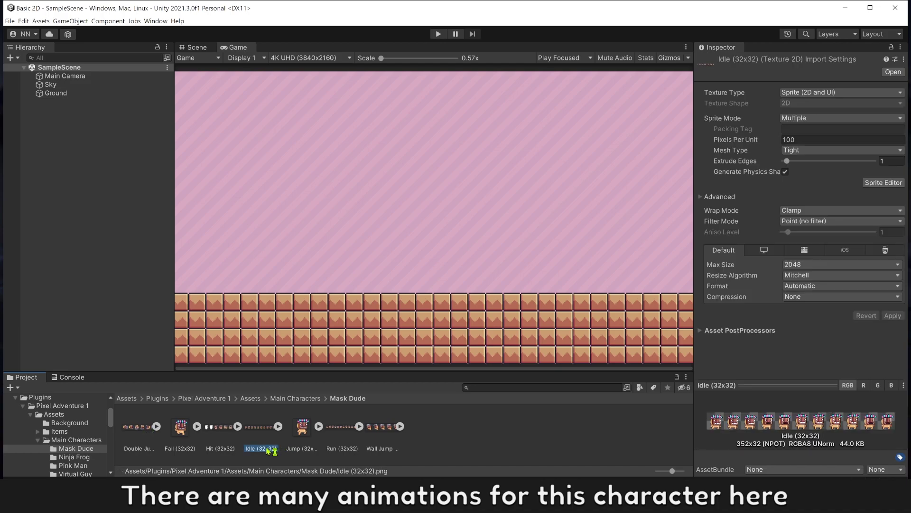
left_click(277, 427)
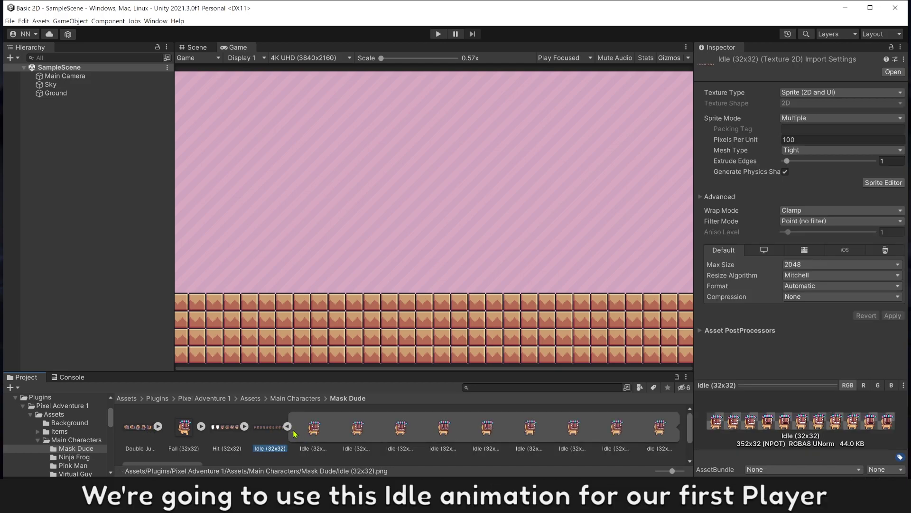
left_click(287, 427)
double_click(255, 430)
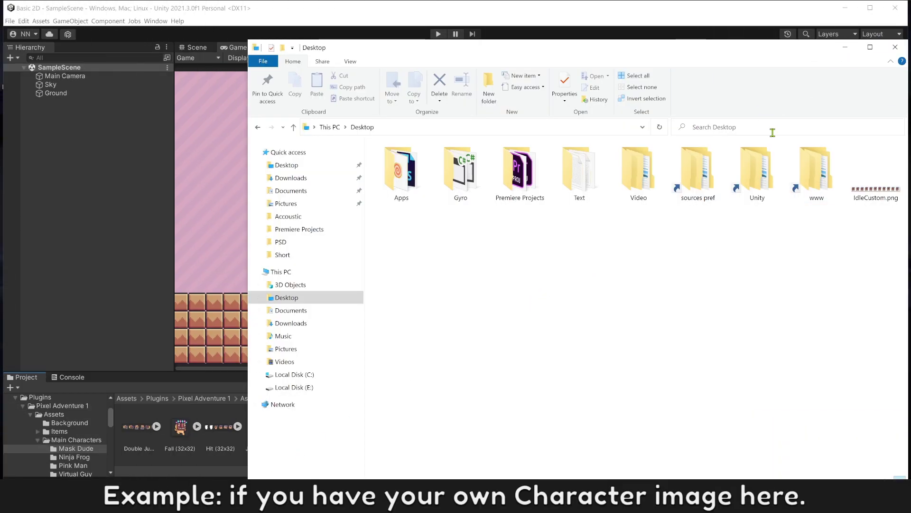
Drag IdleCustom.png from the Desktop into Unity's Mask Dude folder.
left_click(862, 202)
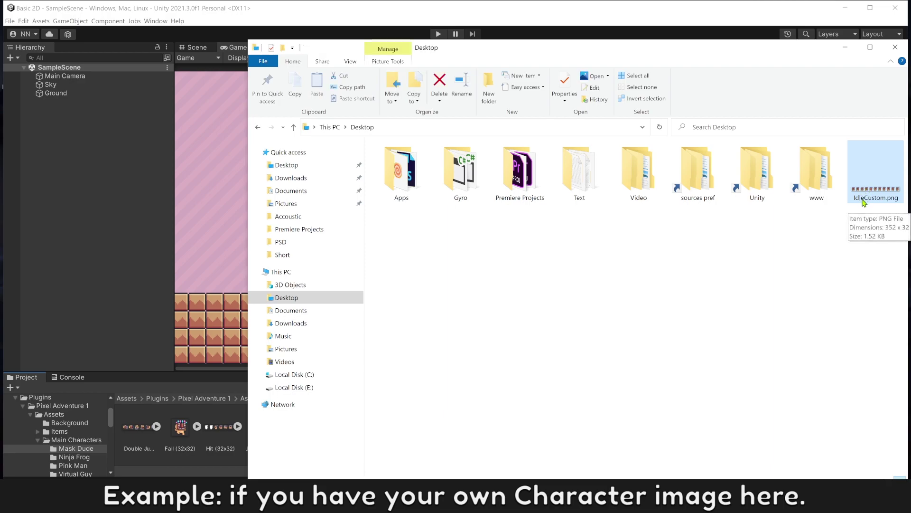
left_click_drag(862, 183, 159, 459)
Close Explorer and set IdleCustom's Texture Type to Sprite (2D and UI) with Sprite Mode Multiple.
left_click(889, 51)
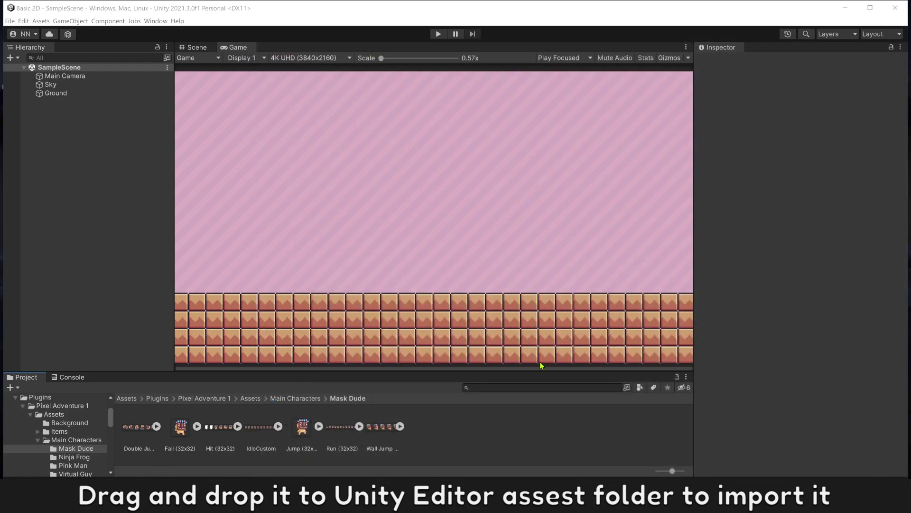
left_click(279, 427)
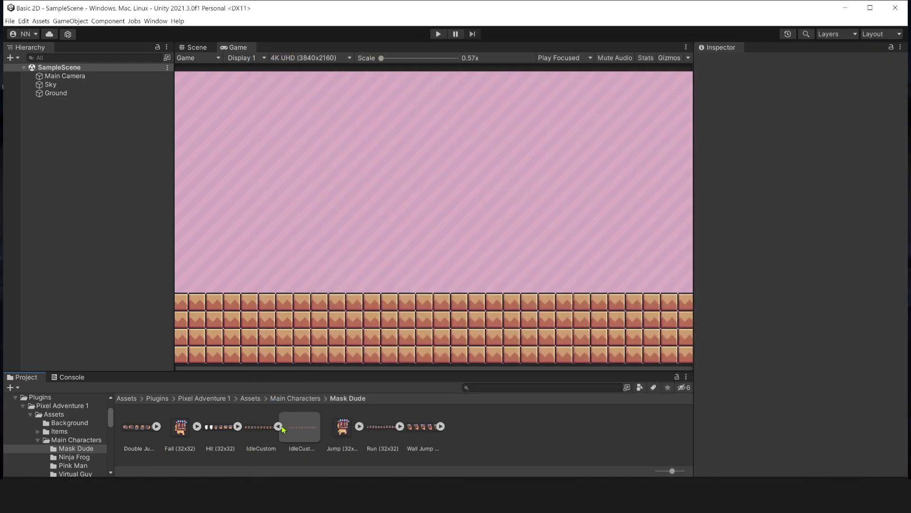
left_click(296, 429)
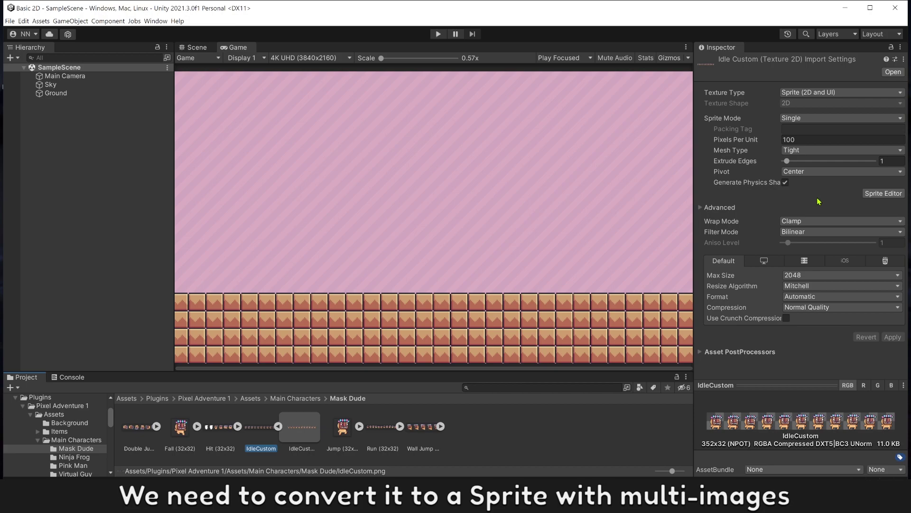
left_click(810, 94)
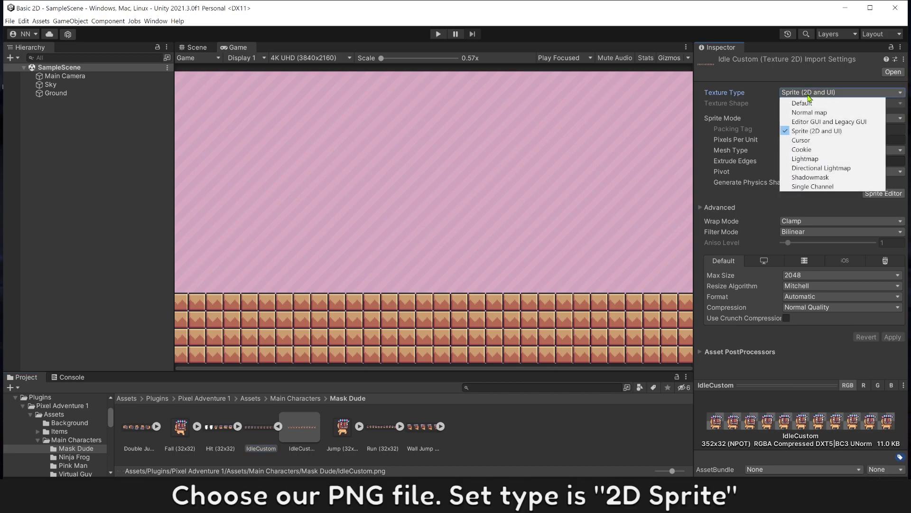
left_click(805, 132)
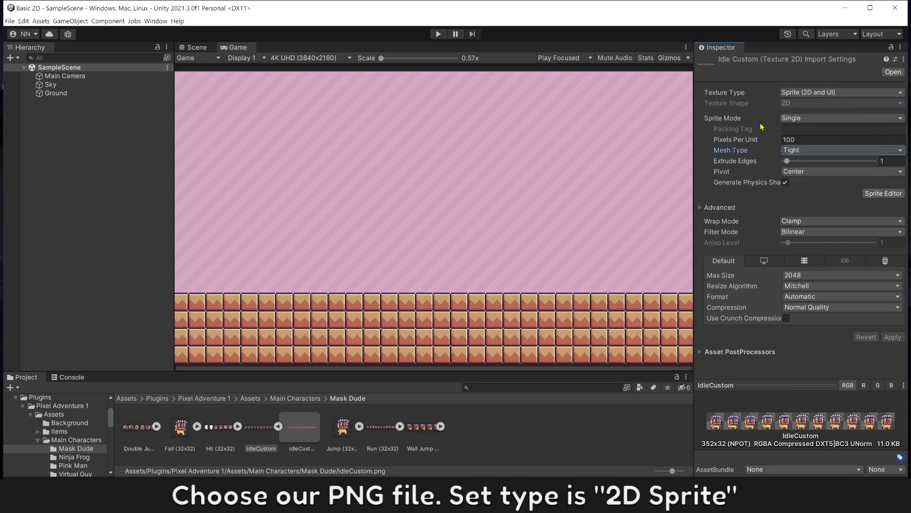
left_click(796, 119)
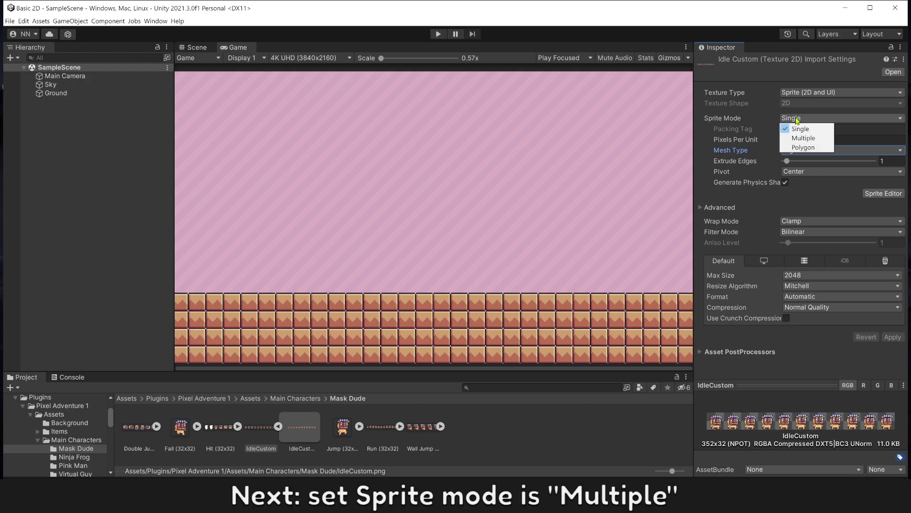
left_click(804, 138)
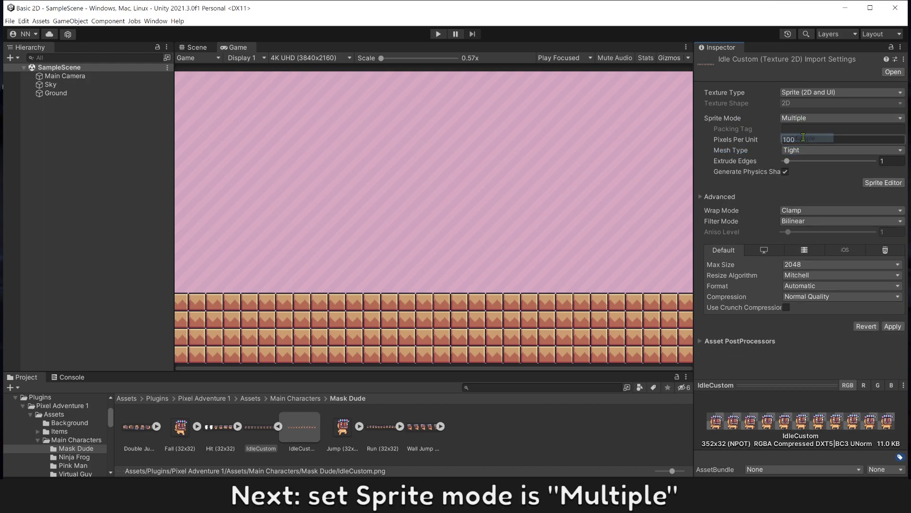
Open IdleCustom in the Sprite Editor, applying pending import settings, and choose Grid By Cell Size slicing.
left_click(886, 186)
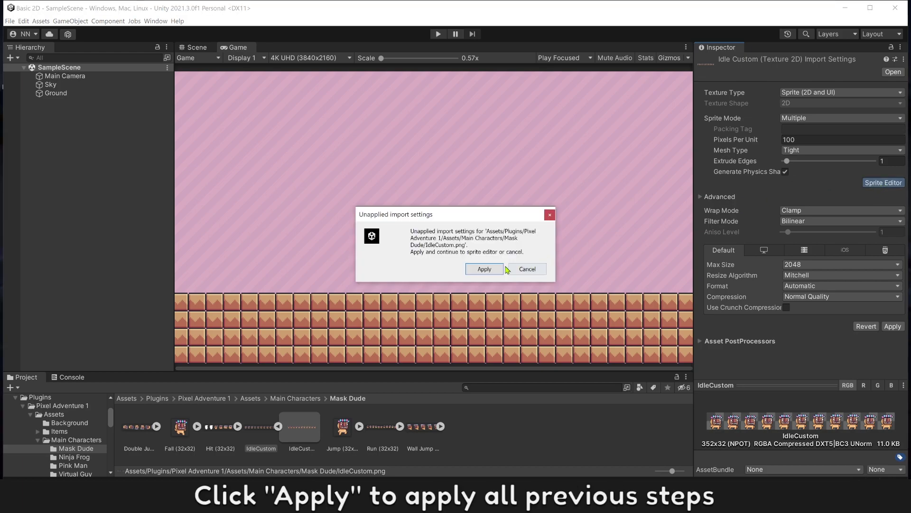
left_click(484, 269)
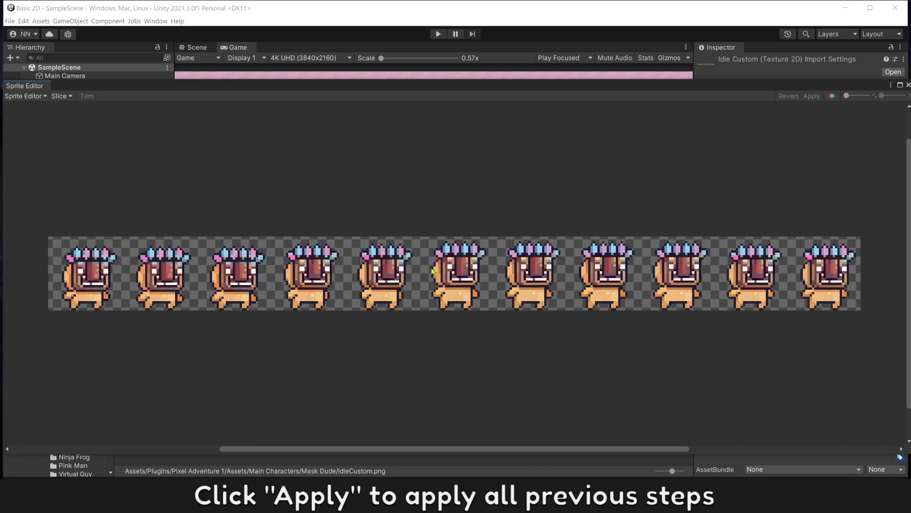
left_click(59, 96)
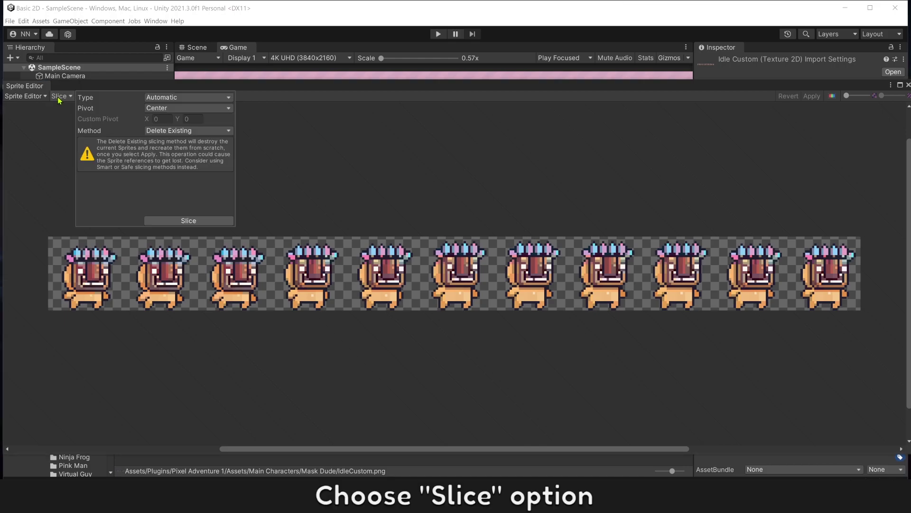
left_click(204, 99)
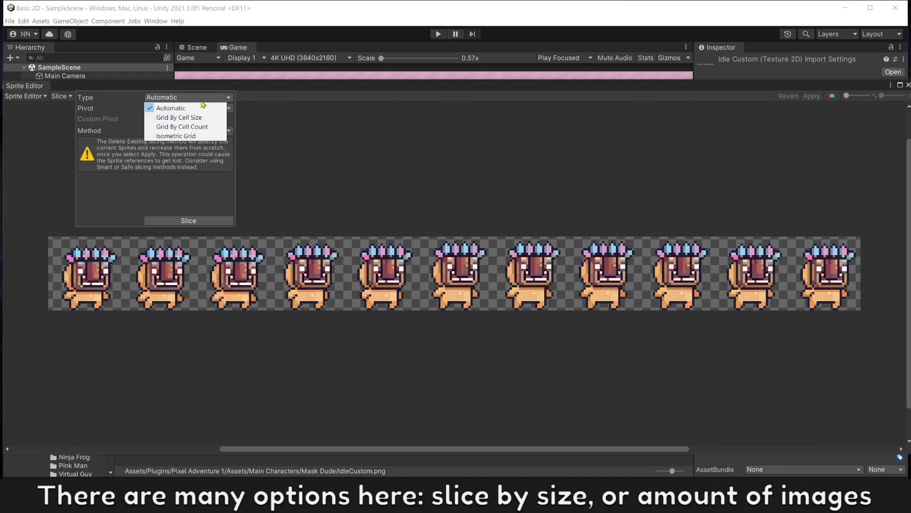
left_click(177, 118)
left_click(188, 103)
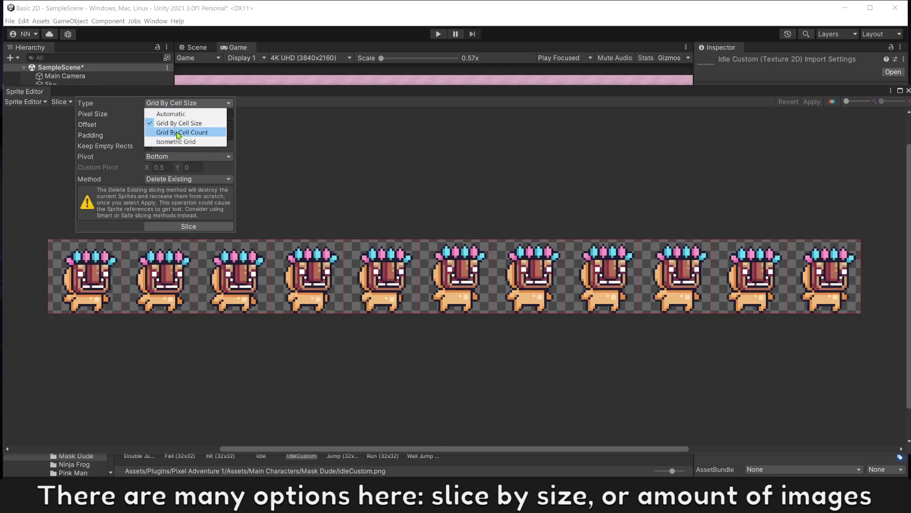
left_click(176, 124)
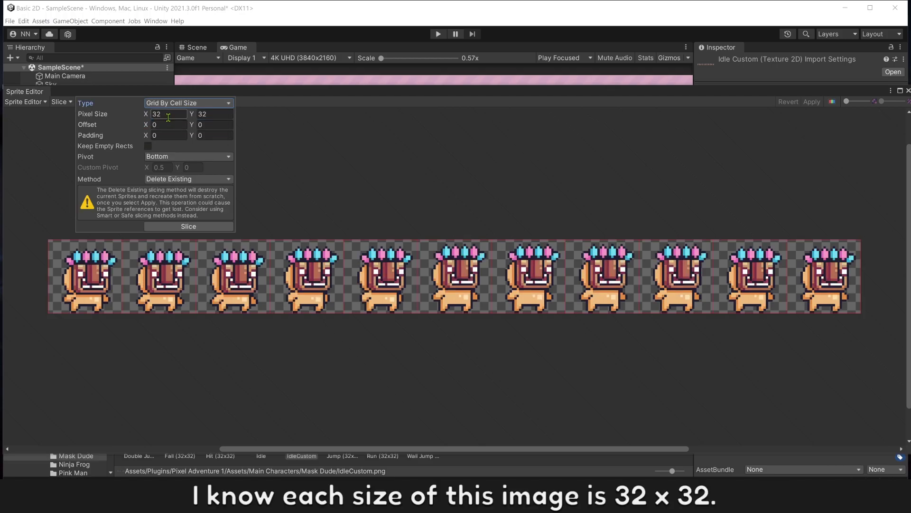
Slice the strip into 32×32 cells with a Bottom pivot.
left_click(167, 114)
key("Tab")
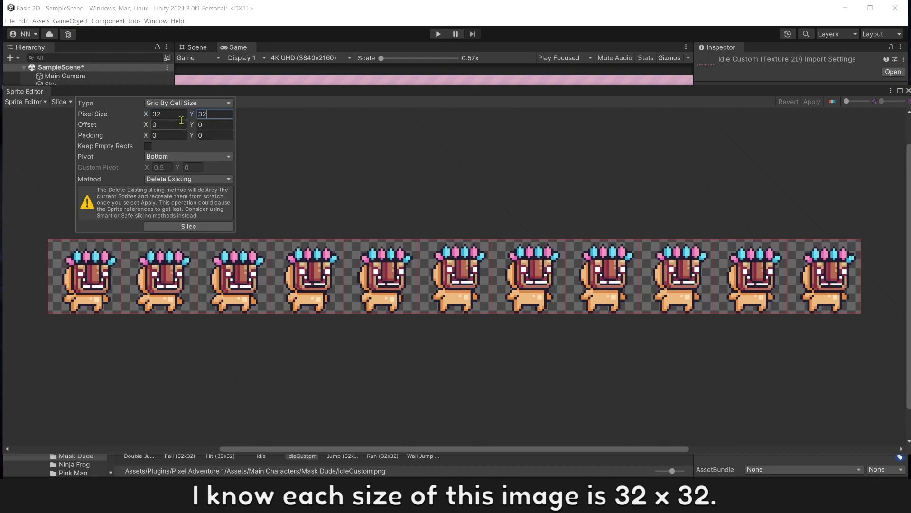
left_click(181, 157)
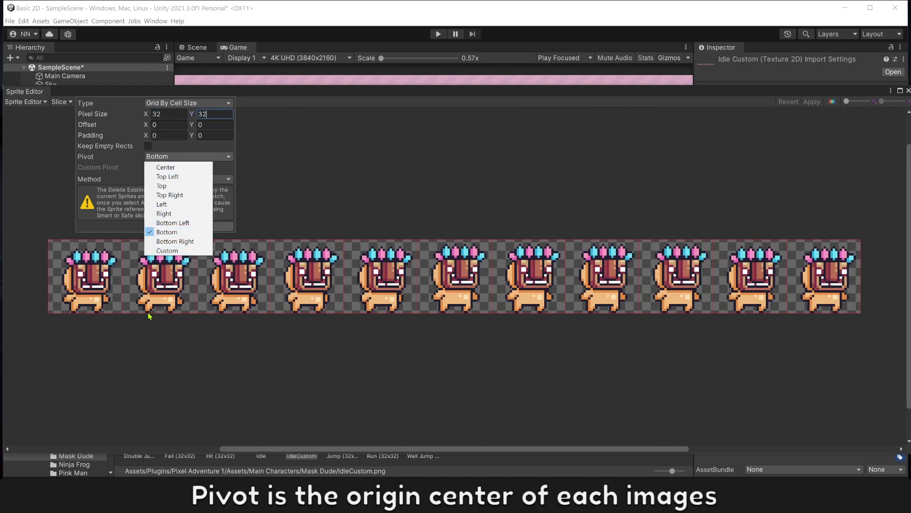
left_click(177, 232)
left_click(192, 227)
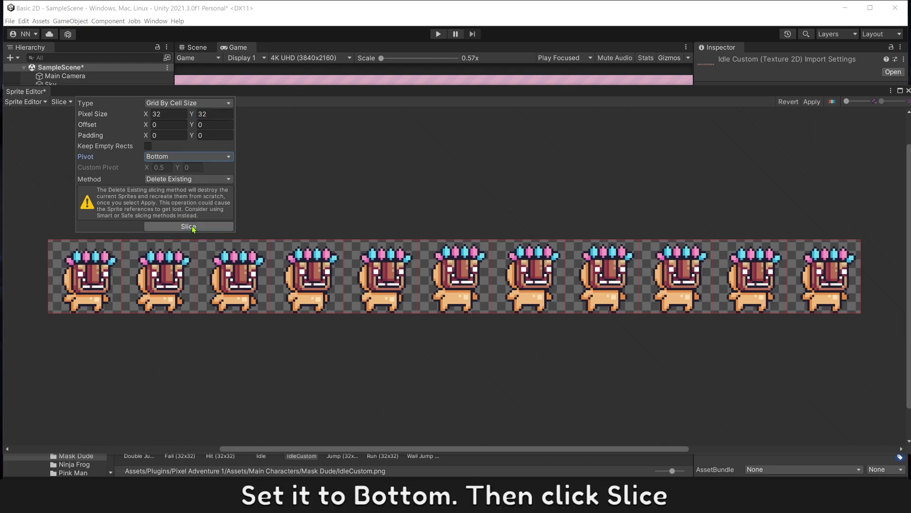
left_click(189, 227)
Review the first five sliced frames, apply the slicing, and close the Sprite Editor.
left_click(80, 291)
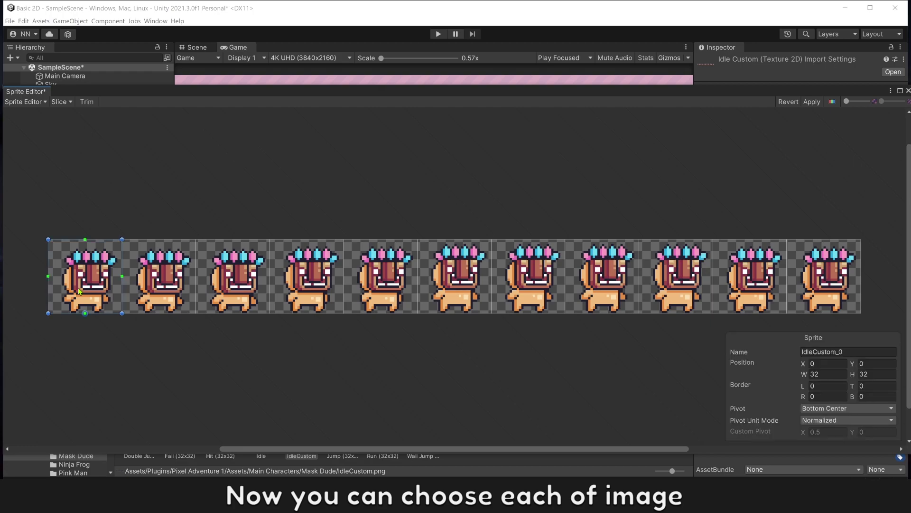
left_click(161, 290)
left_click(226, 304)
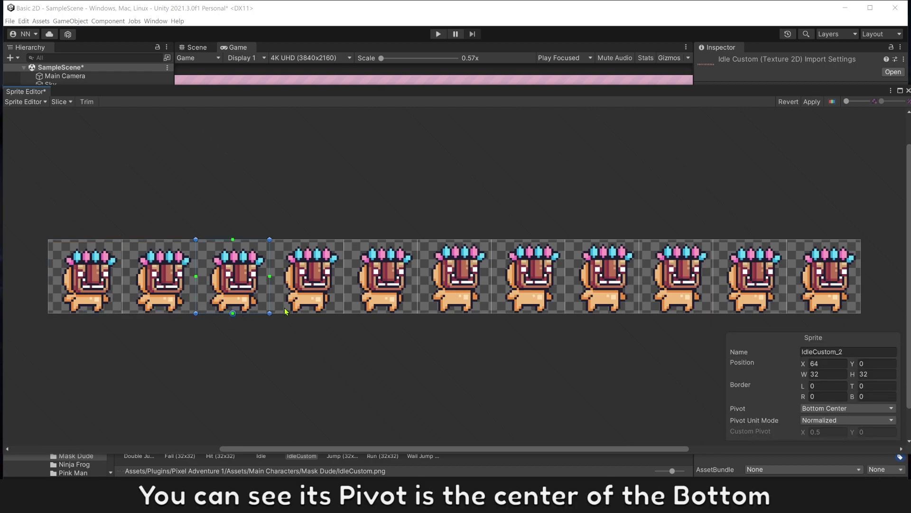
left_click(306, 314)
left_click(379, 298)
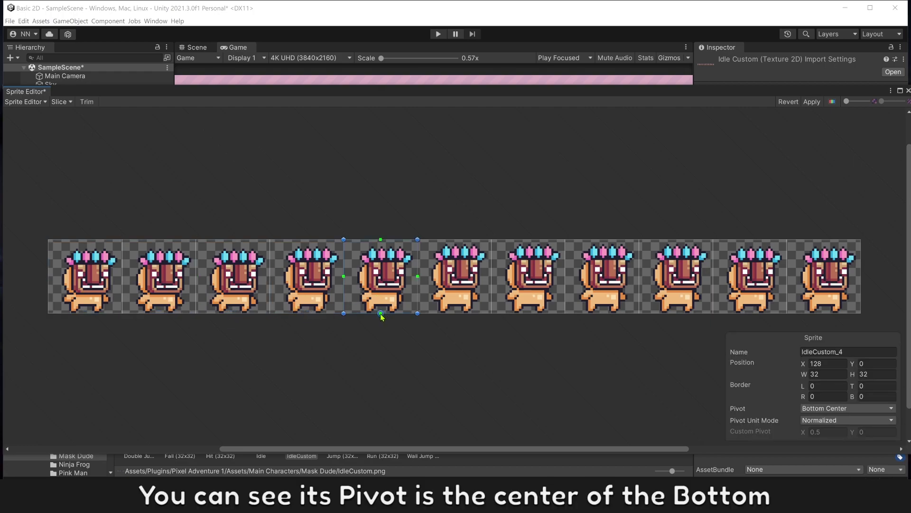
left_click(811, 103)
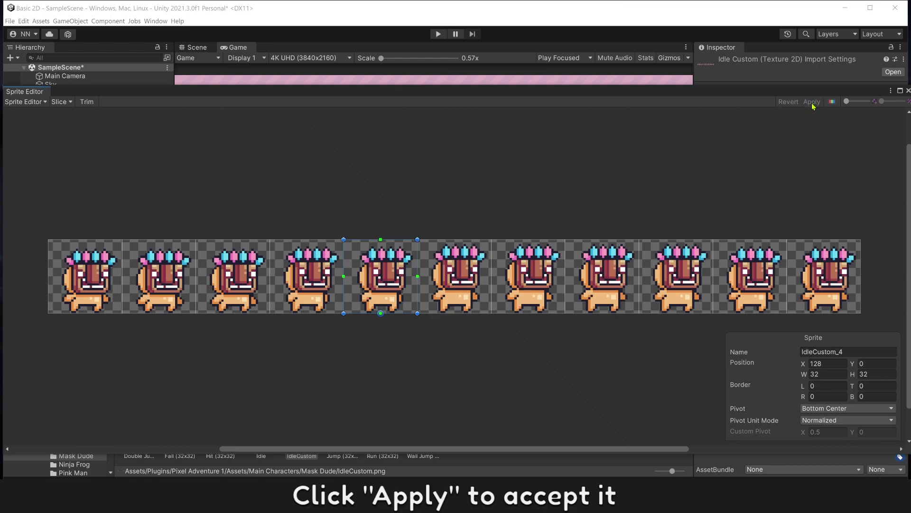
left_click(908, 90)
Expand IdleCustom, select all 11 idle sprites, and drag them into the scene.
left_click(318, 392)
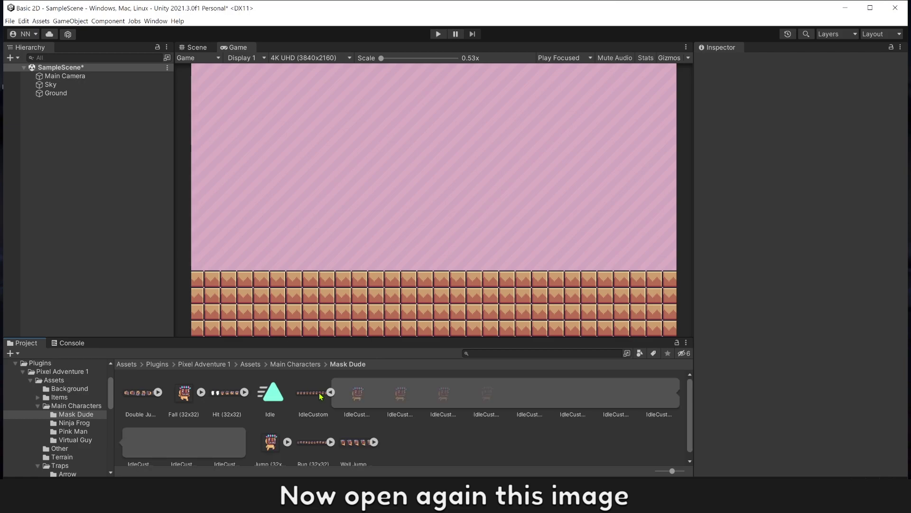
left_click(353, 394)
left_click(400, 394)
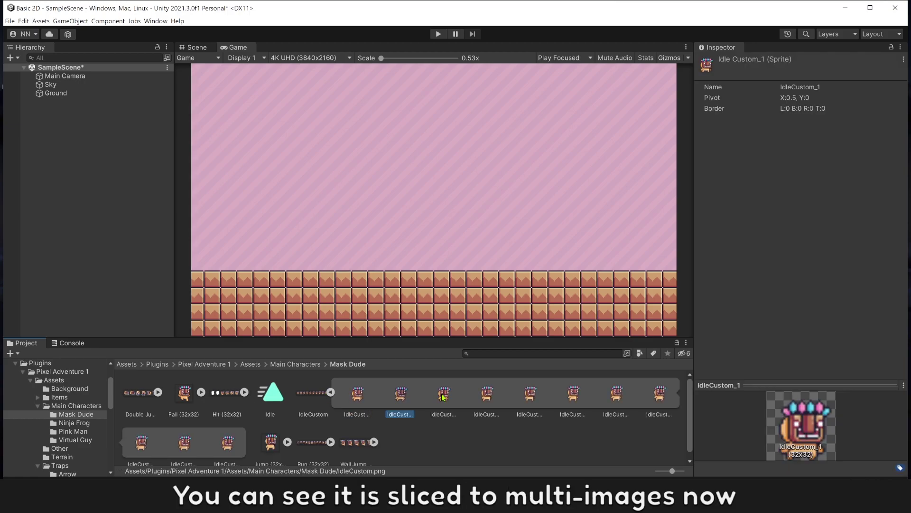
left_click(442, 396)
left_click(354, 401)
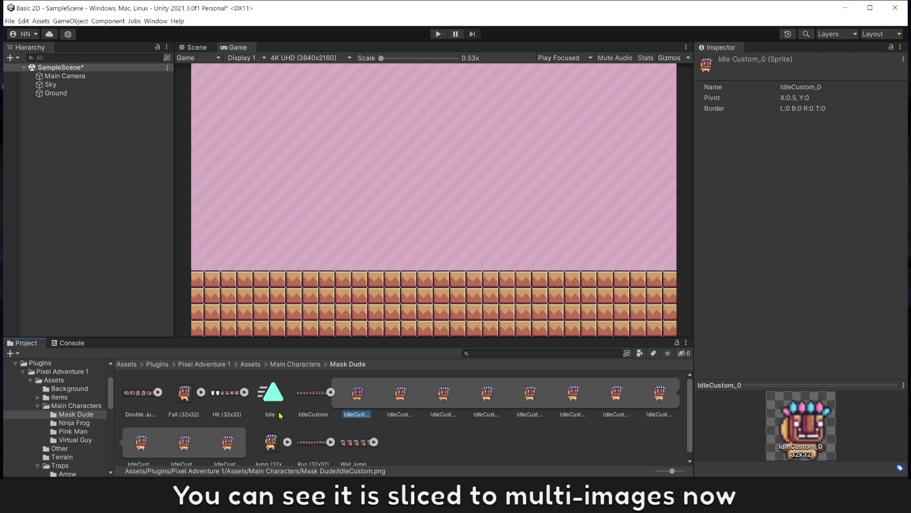
left_click(228, 443, "shift")
left_click_drag(359, 396, 87, 228)
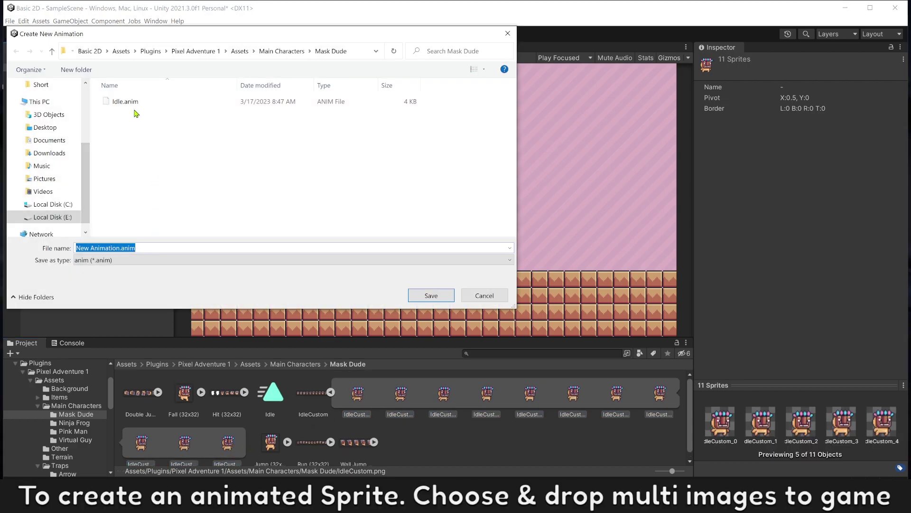
Save the new animation as Idle to create the sprite object.
left_click(137, 104)
left_click(140, 243)
key("BackSpace")
key("BackSpace")
key("BackSpace")
key("BackSpace")
key("BackSpace")
key("BackSpace")
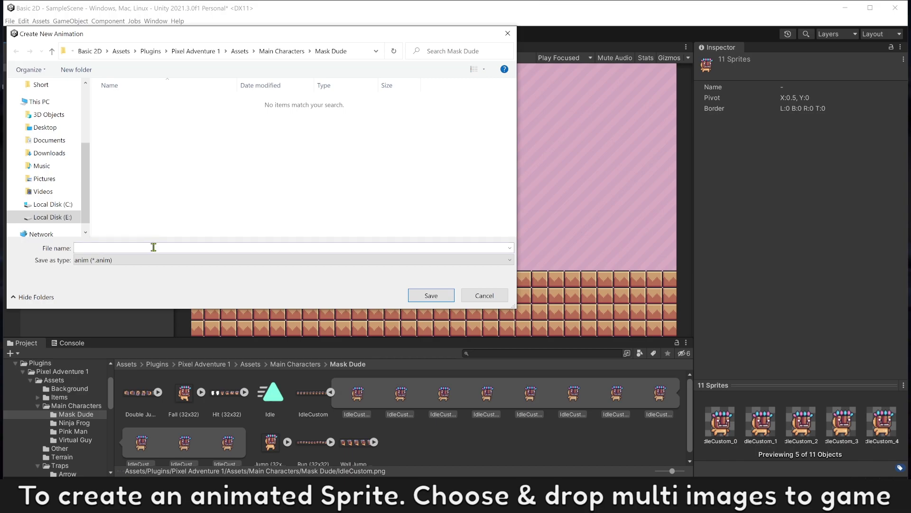
left_click(194, 219)
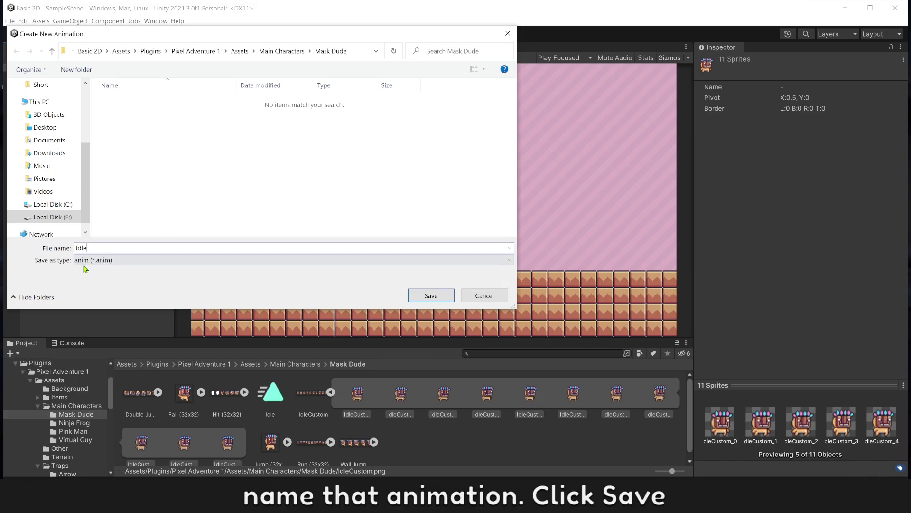
left_click(432, 295)
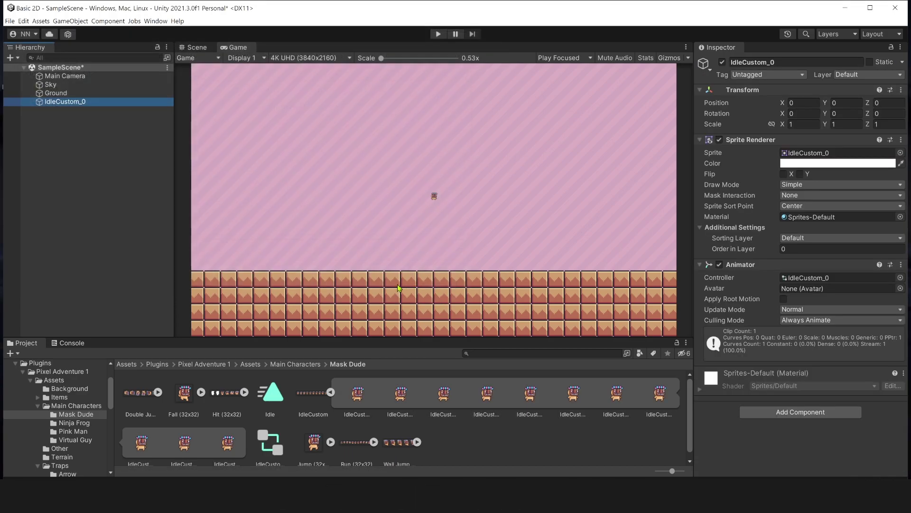
Rename the object to Player, tag it Player, and set its X scale to 4.
left_click(69, 102)
type("Pl")
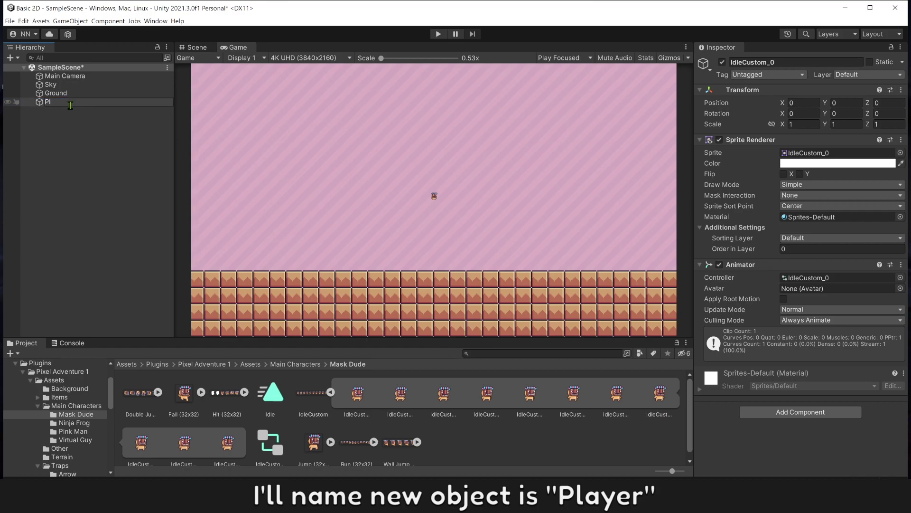
type("ayer")
left_click(108, 148)
left_click(90, 101)
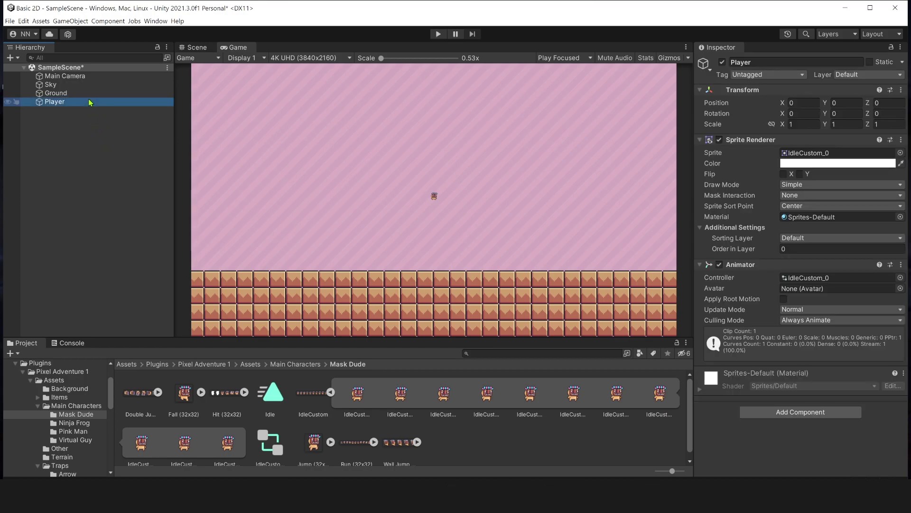
left_click(739, 75)
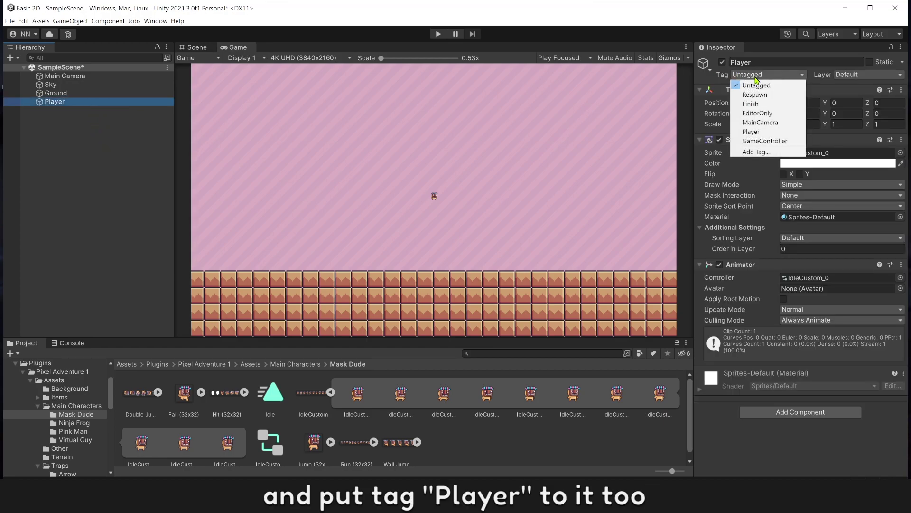
left_click(751, 132)
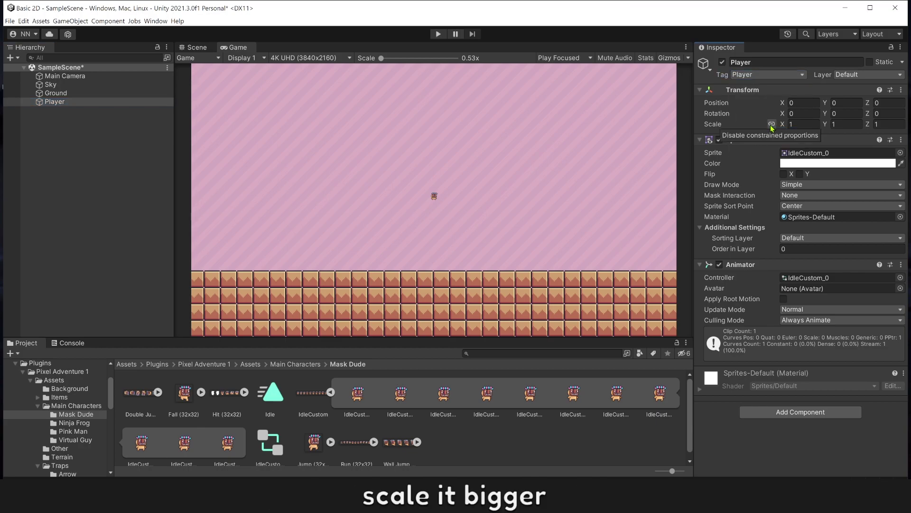
left_click(793, 124)
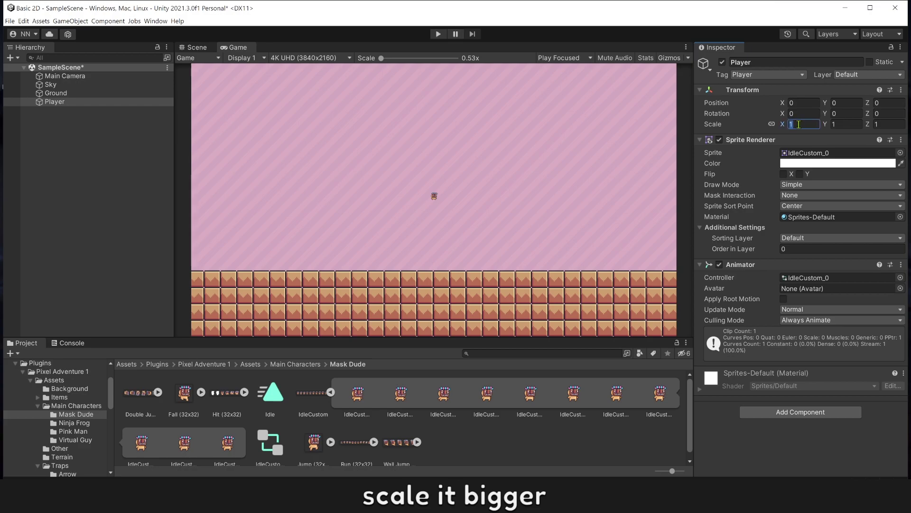
type("4")
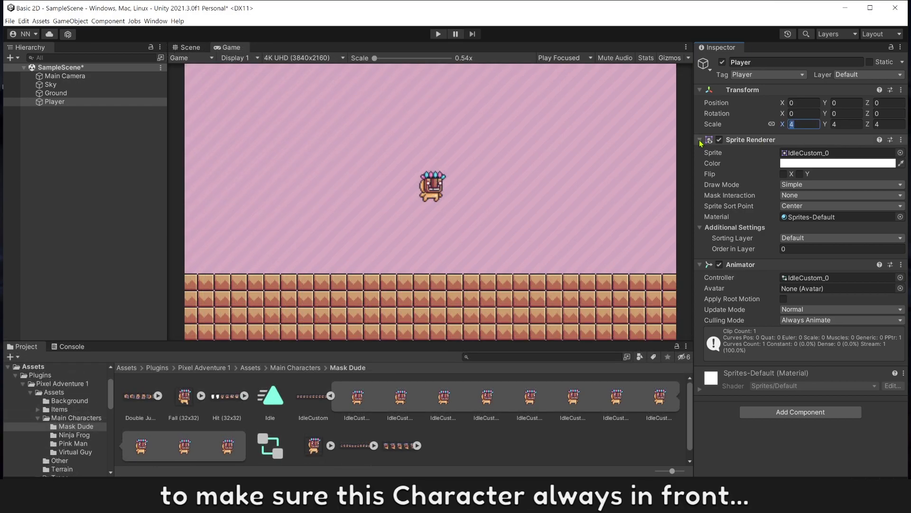
Add a sorting layer named Player and assign the Player's Sprite Renderer to it.
left_click(795, 242)
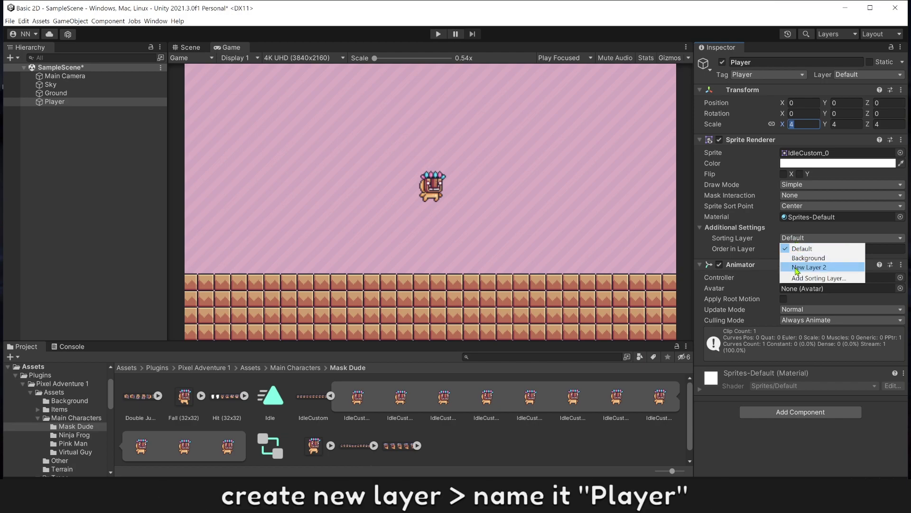
left_click(803, 278)
left_click(843, 134)
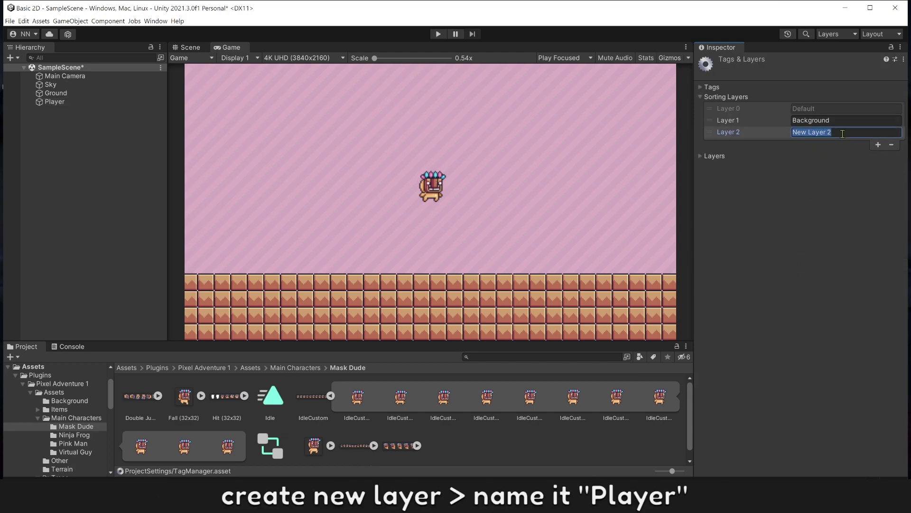
type("Player")
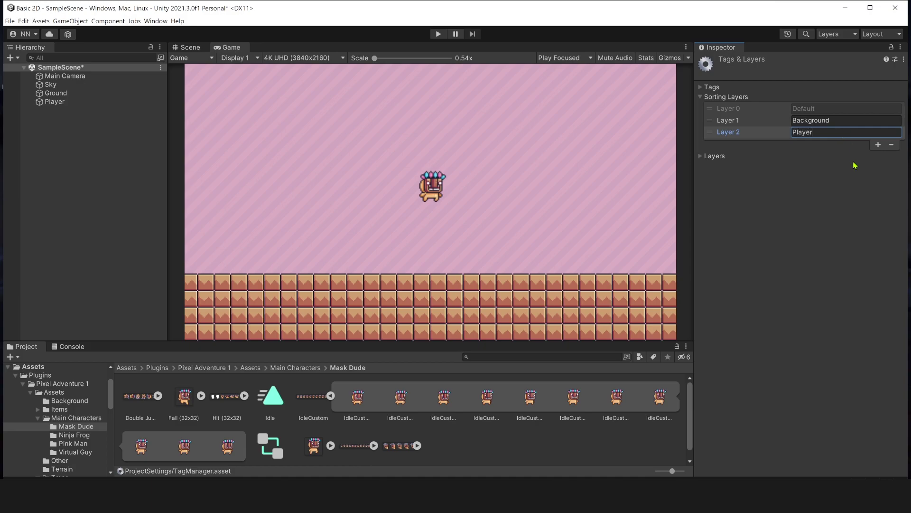
left_click(55, 102)
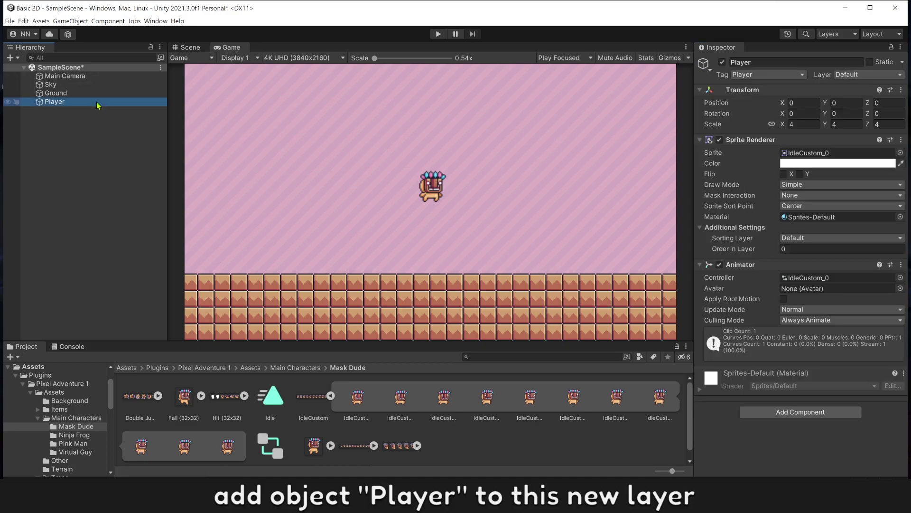
left_click(792, 239)
left_click(805, 269)
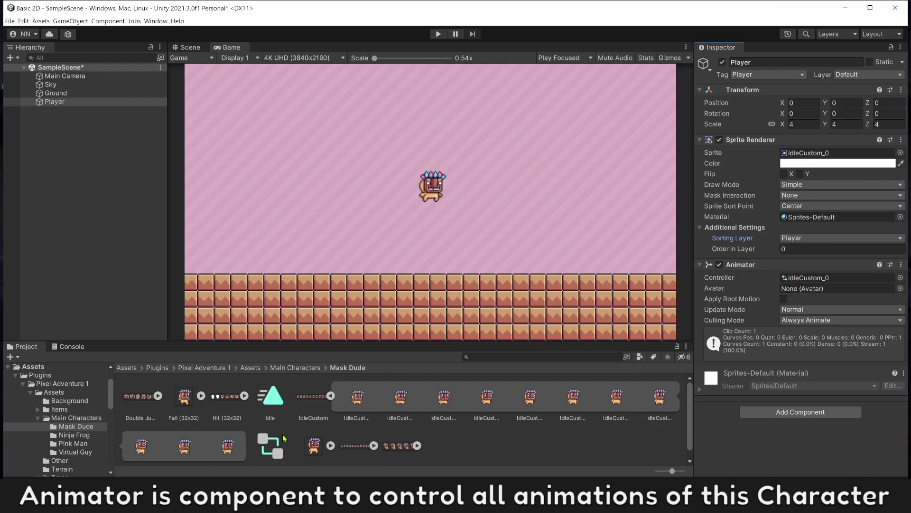
Rename the IdleCustom_0 animator controller to Player Animator and run the game.
scroll(283, 434, "down", 1)
left_click(278, 432)
key("F2")
type("Pla")
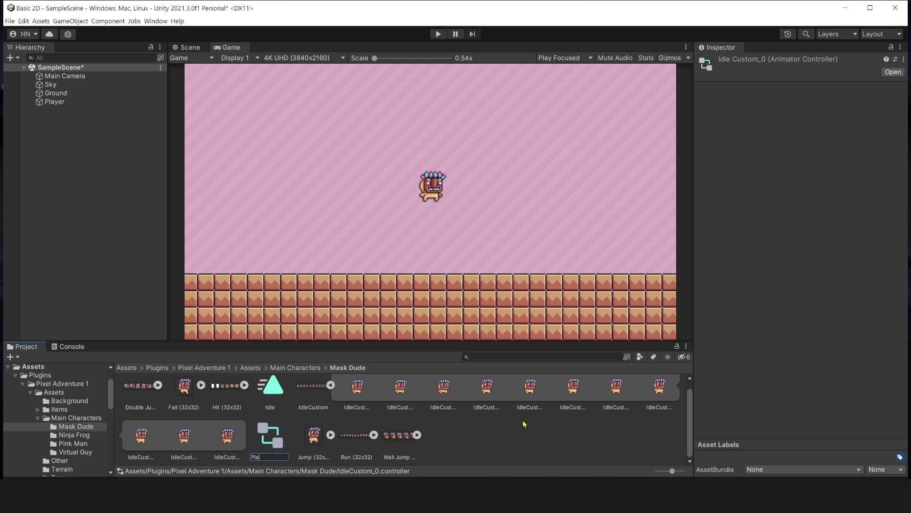
type("yer")
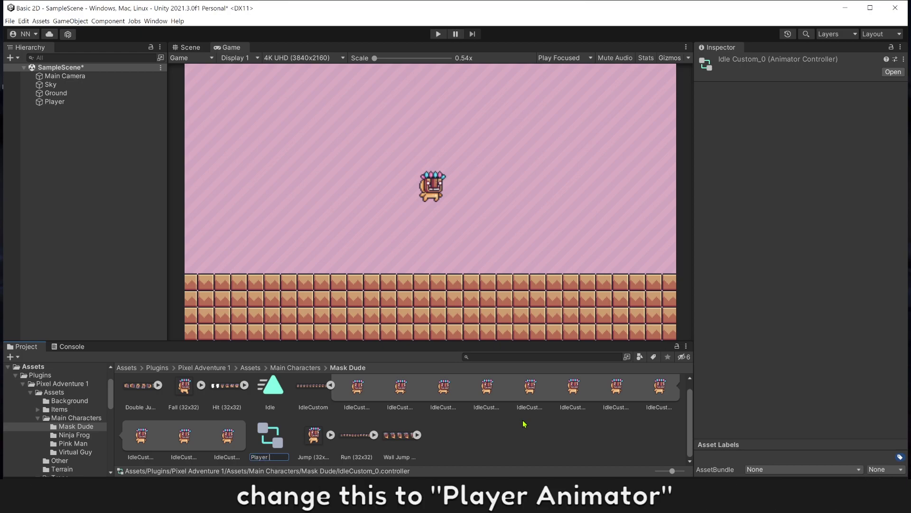
type(" Animator")
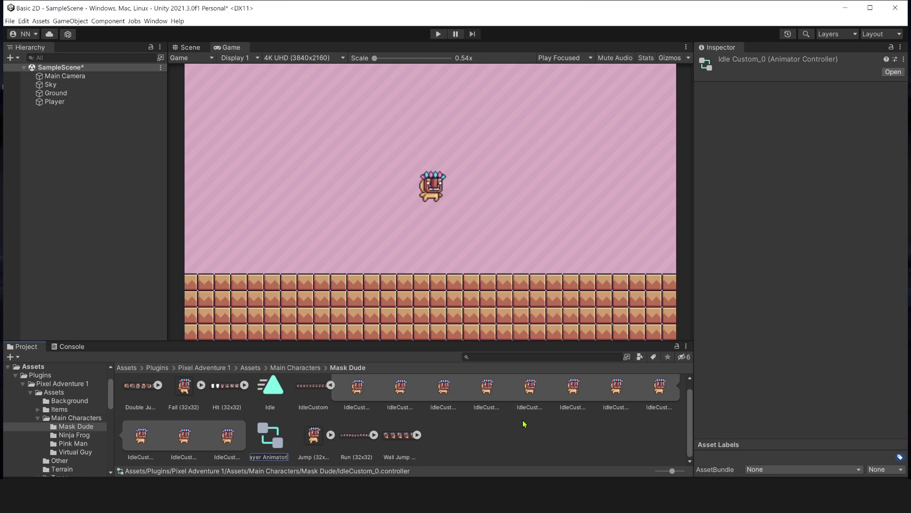
key("Return")
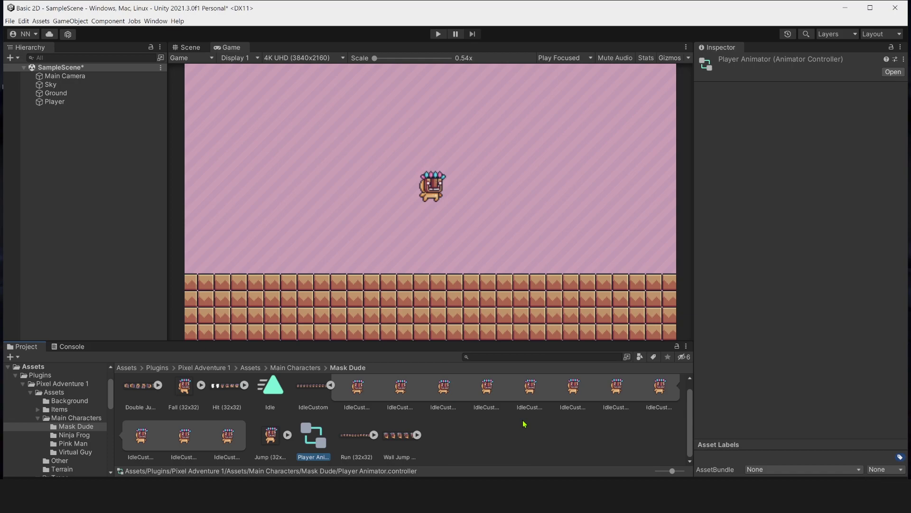
left_click(437, 34)
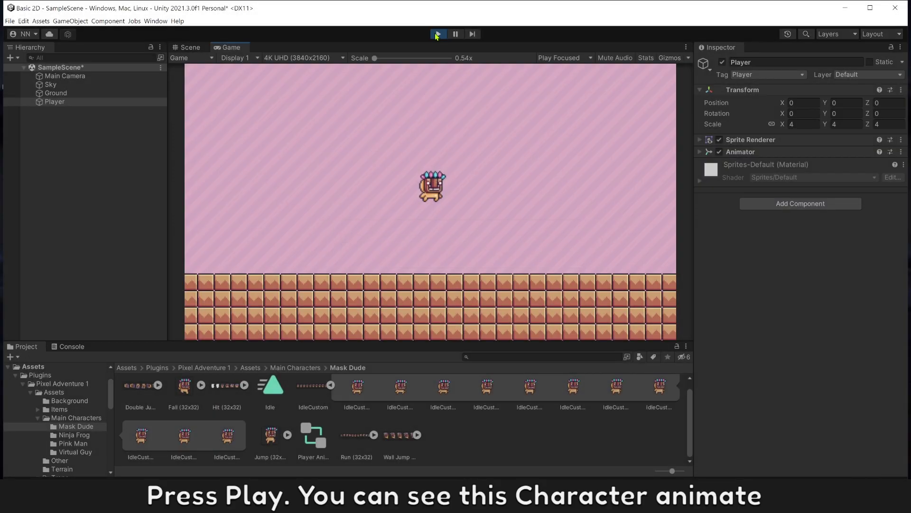
Open Player Animator's graph, place Idle just above Entry, and dock the Animator beside Console.
left_click(309, 446)
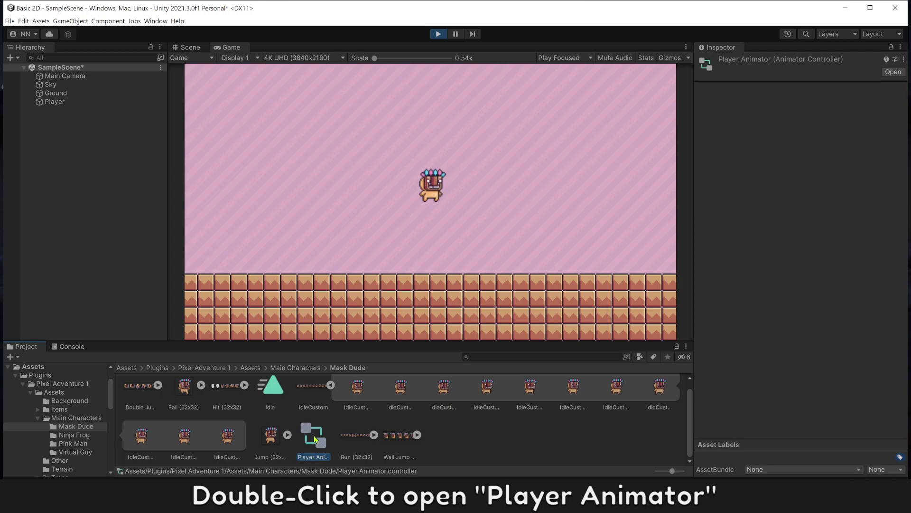
double_click(314, 439)
left_click_drag(357, 138, 420, 260)
left_click_drag(444, 82, 421, 227)
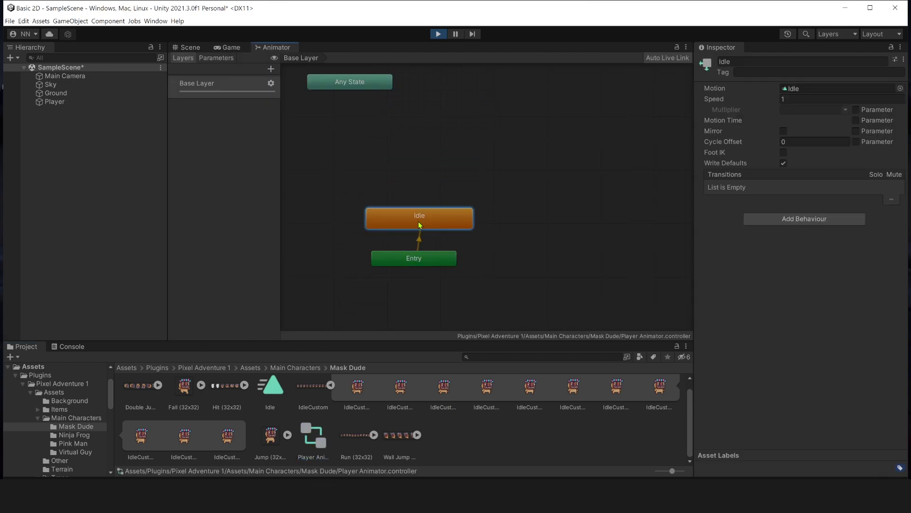
left_click_drag(276, 47, 132, 350)
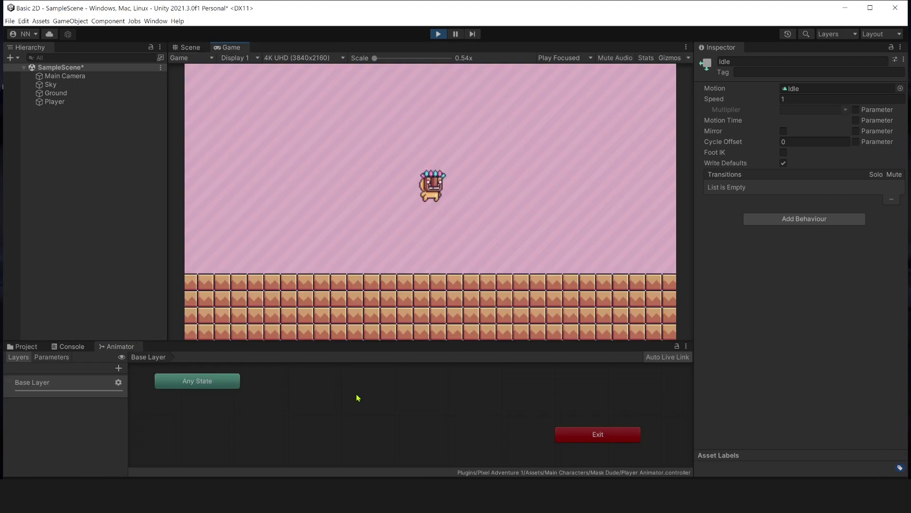
Add a Rigidbody 2D to the Player, keeping Body Type Dynamic.
left_click(64, 102)
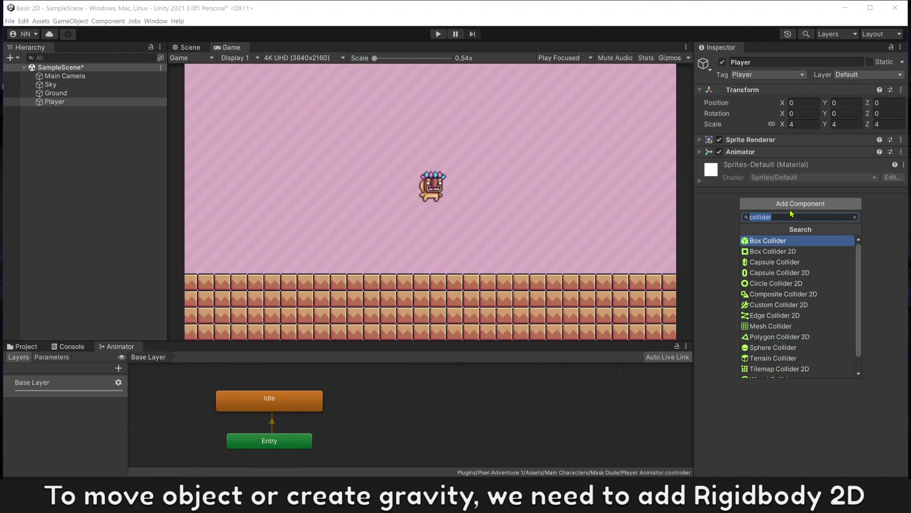
type("rigi")
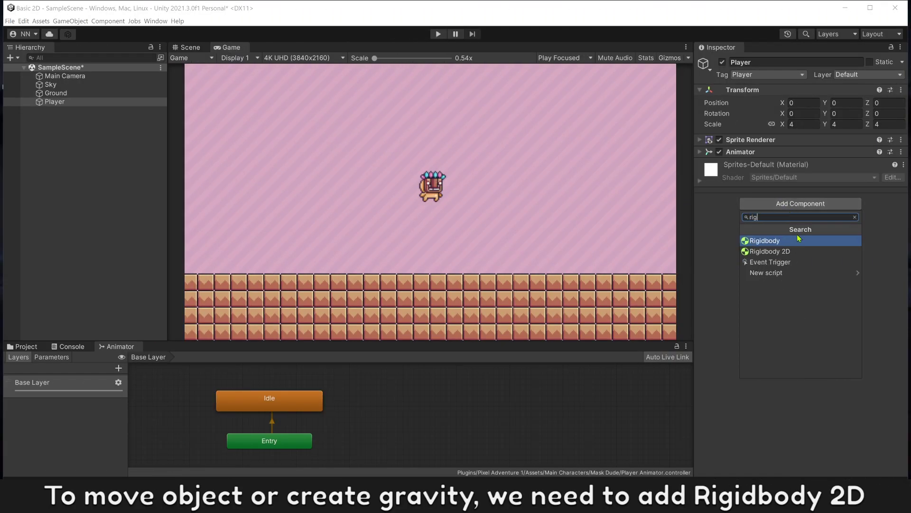
left_click(770, 251)
left_click(807, 176)
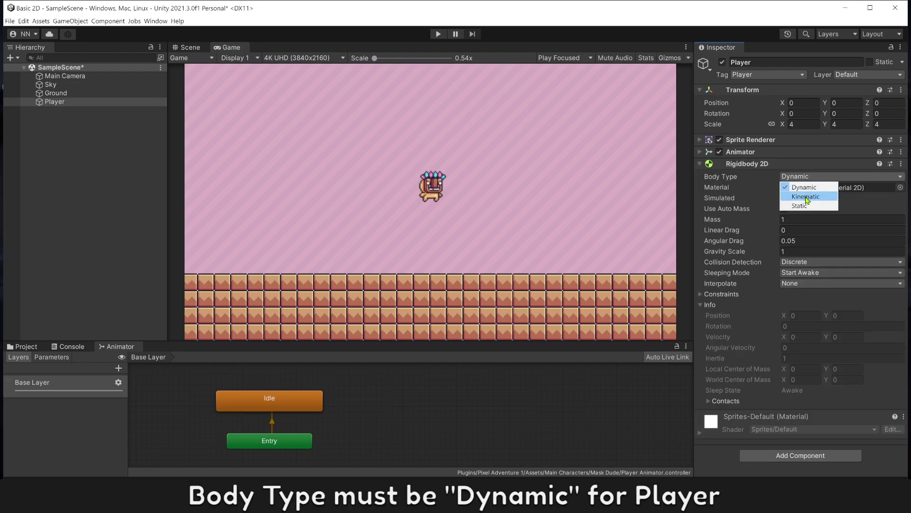
left_click(721, 199)
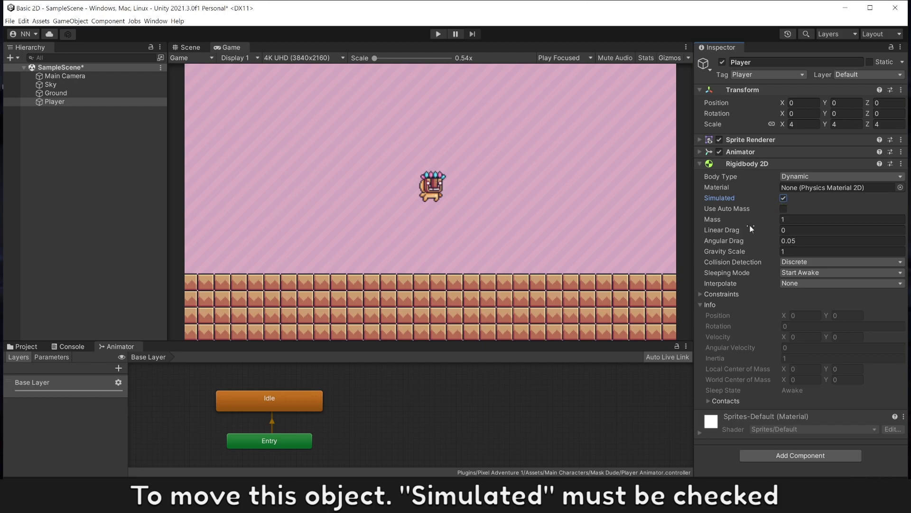
Check Gravity Scale 1, freeze Z rotation under Constraints, and play to watch the Player fall.
left_click(784, 251)
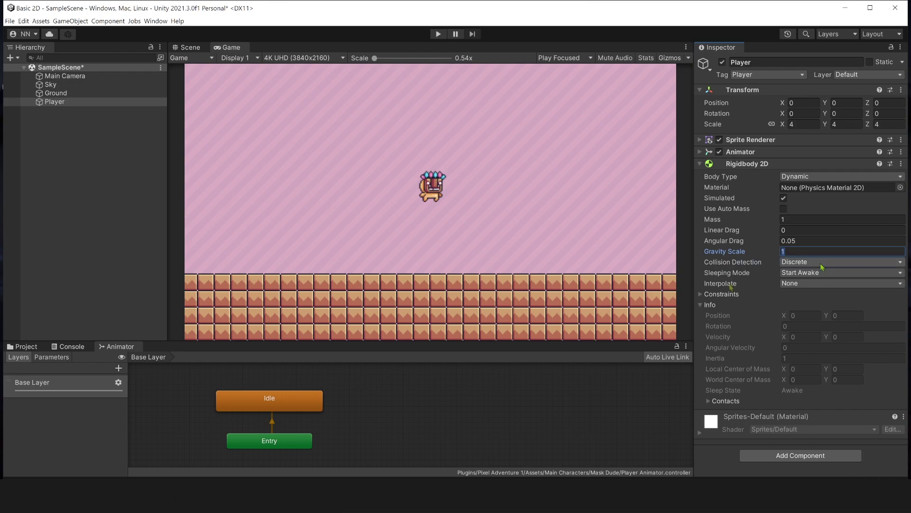
left_click(701, 295)
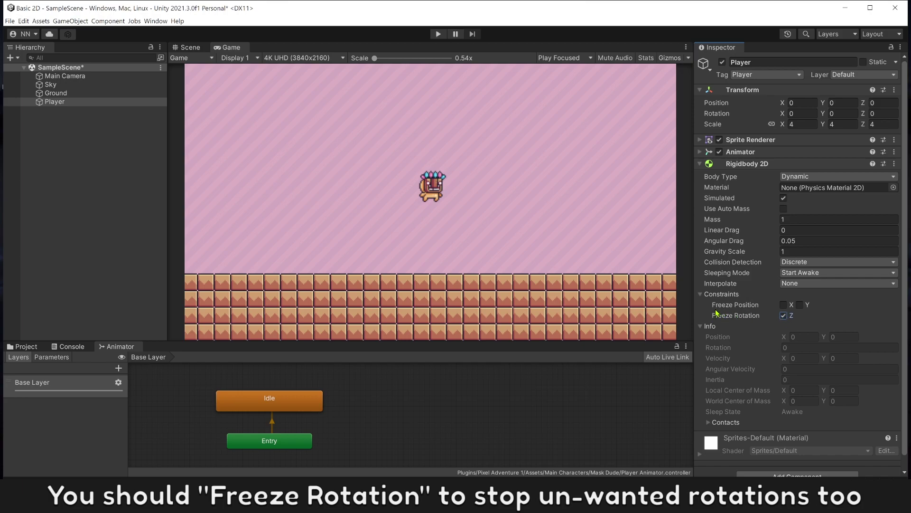
left_click(701, 327)
left_click(438, 34)
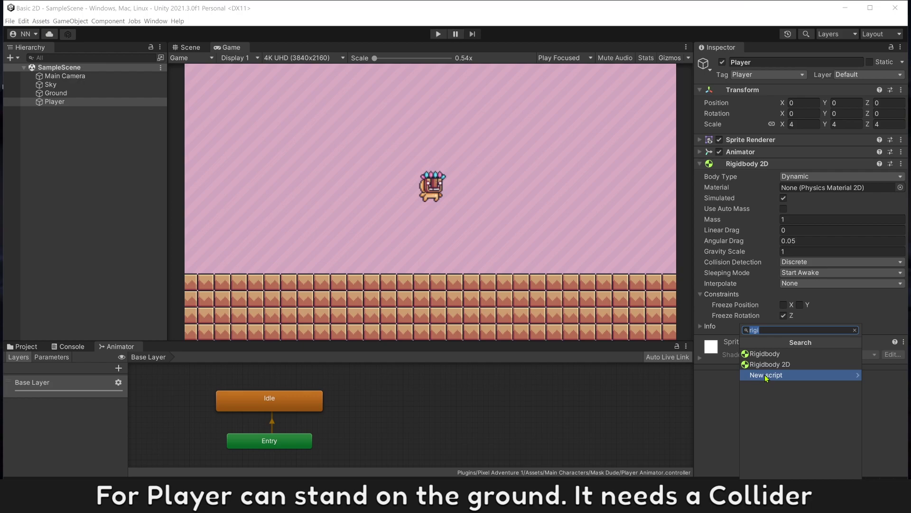
Search components for 'collide' to list collider options such as Capsule Collider 2D.
type("collide")
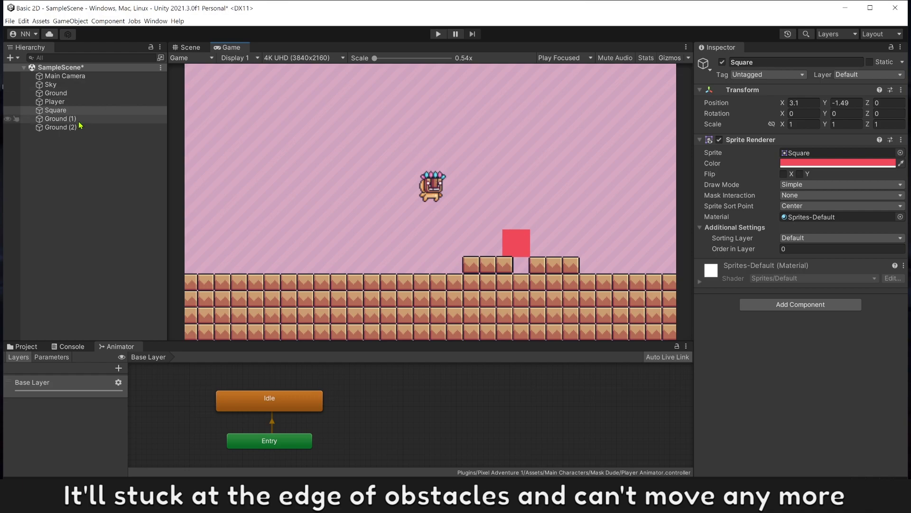
right_click(80, 155)
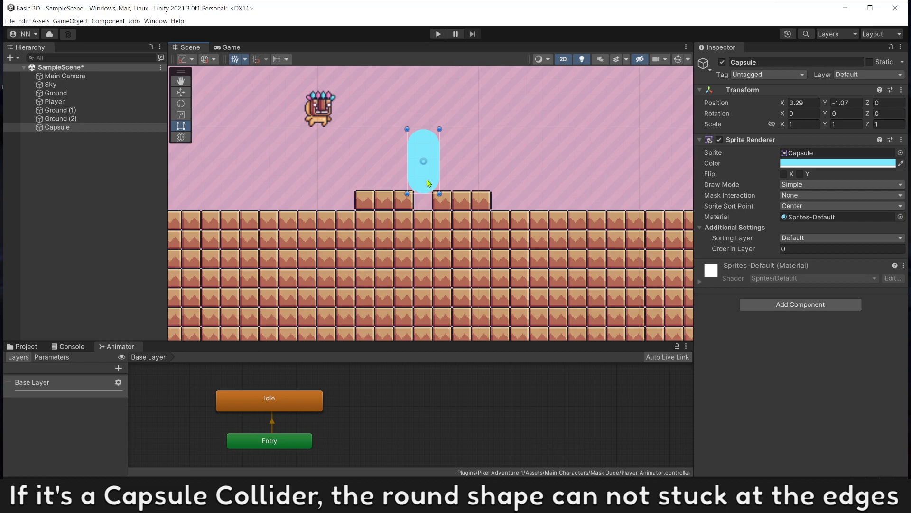
left_click_drag(429, 183, 445, 179)
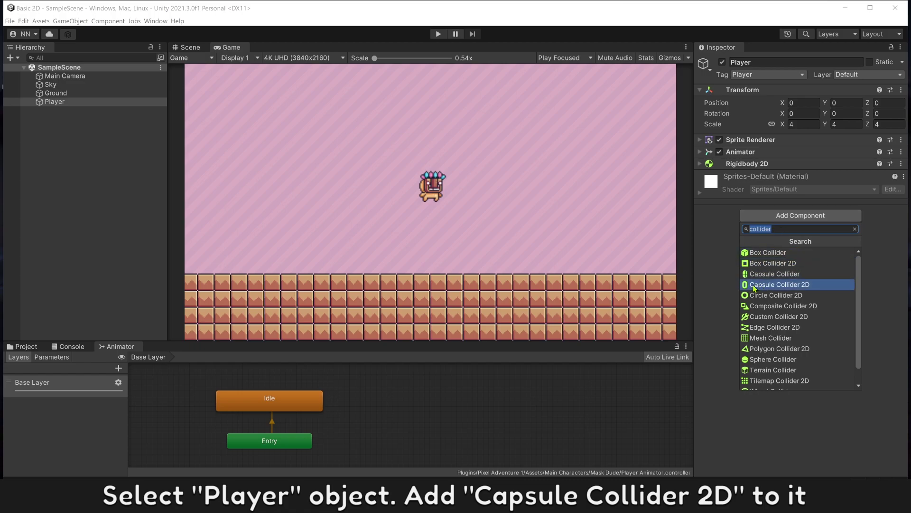
Add a Capsule Collider 2D to the Player and start editing it in the Scene view.
left_click(807, 285)
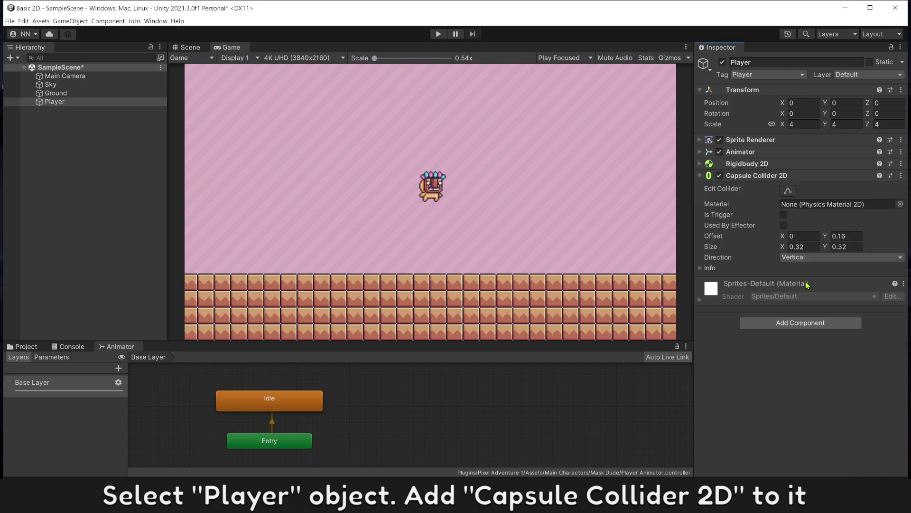
left_click(192, 47)
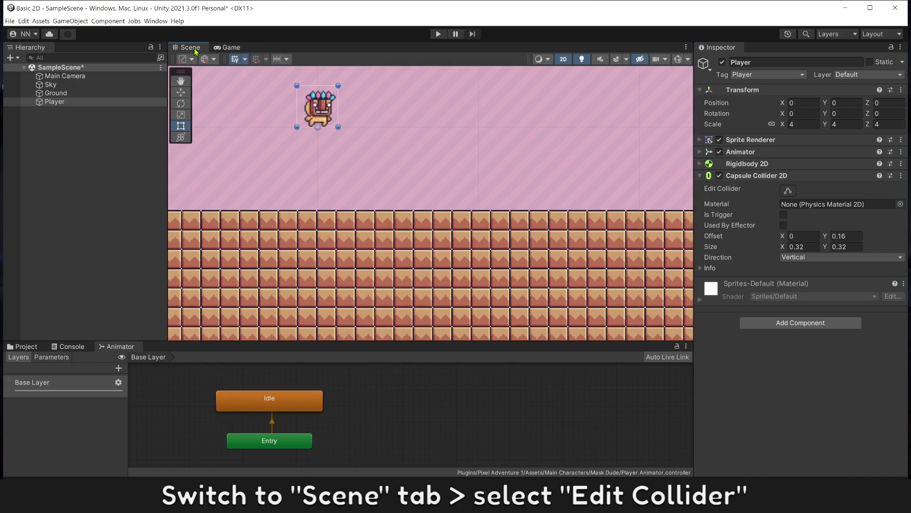
left_click(788, 191)
Trim the collider's left, right, top and bottom edges to fit the character's body.
scroll(326, 115, "up", 2)
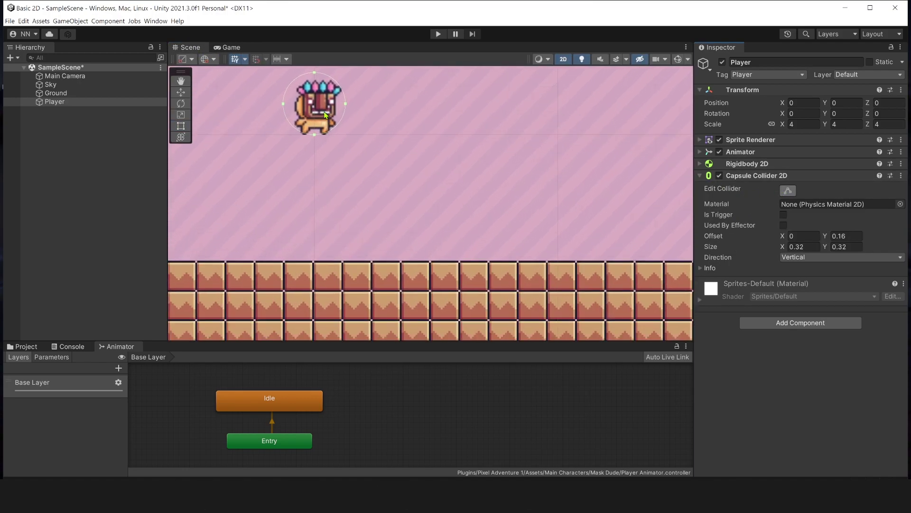
scroll(326, 115, "up", 1)
middle_click_drag(326, 115, 335, 178)
left_click_drag(365, 164, 354, 169)
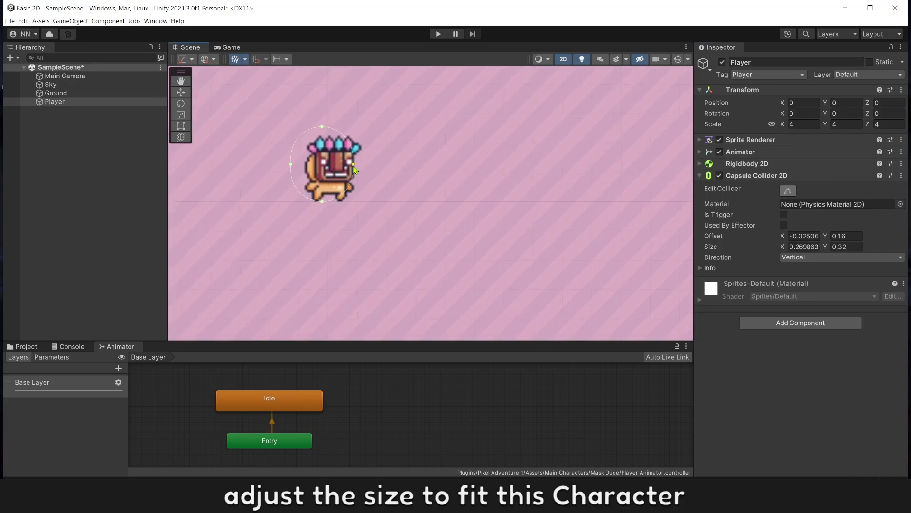
left_click_drag(293, 166, 306, 166)
left_click_drag(330, 130, 330, 137)
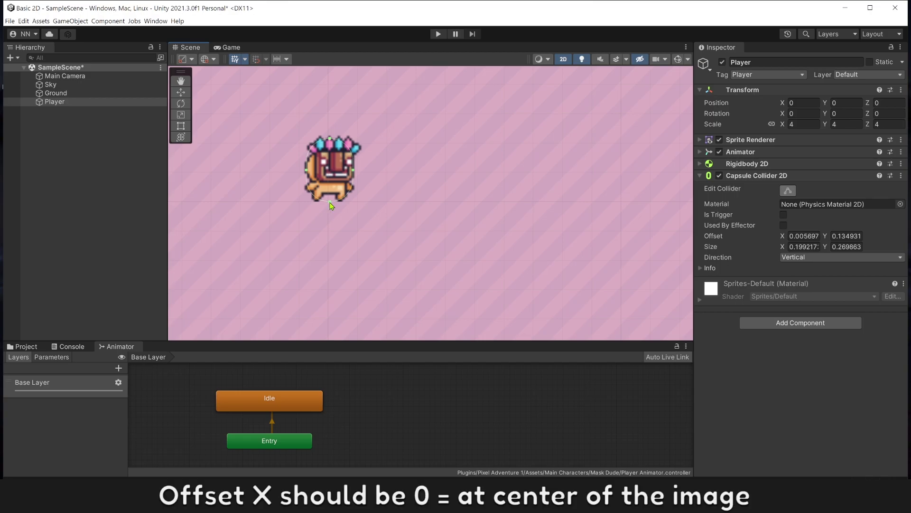
left_click_drag(330, 201, 330, 202)
Set the collider's Offset X to 0 and run the game to test it.
left_click(797, 236)
type("0")
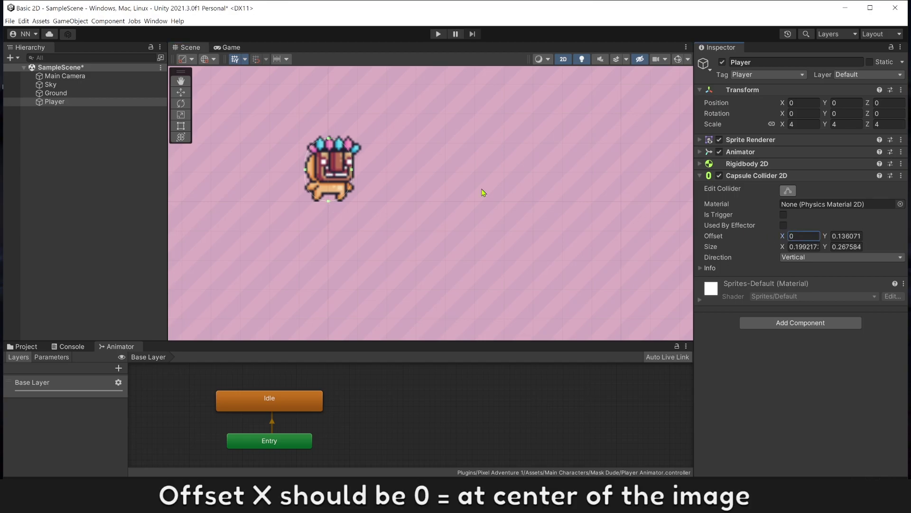
left_click(438, 34)
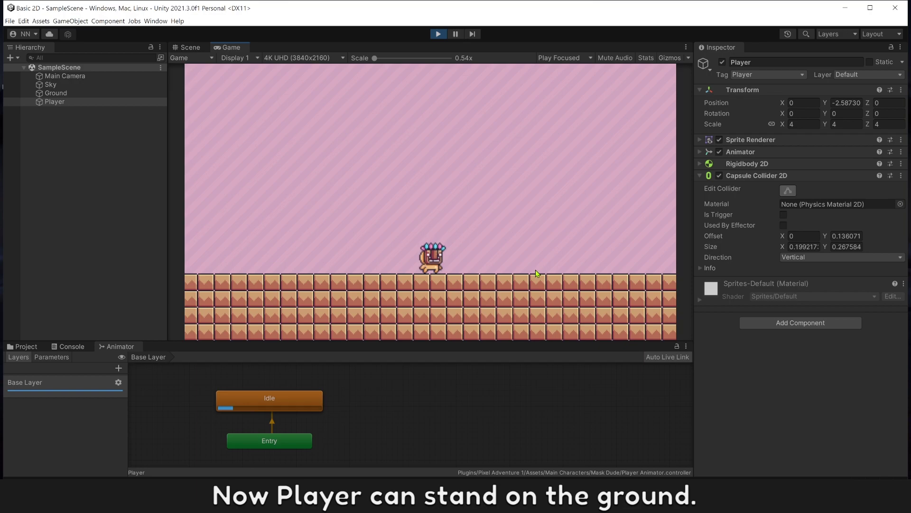
Enable Is Trigger on the Capsule Collider 2D so the Player falls through the ground.
left_click(783, 215)
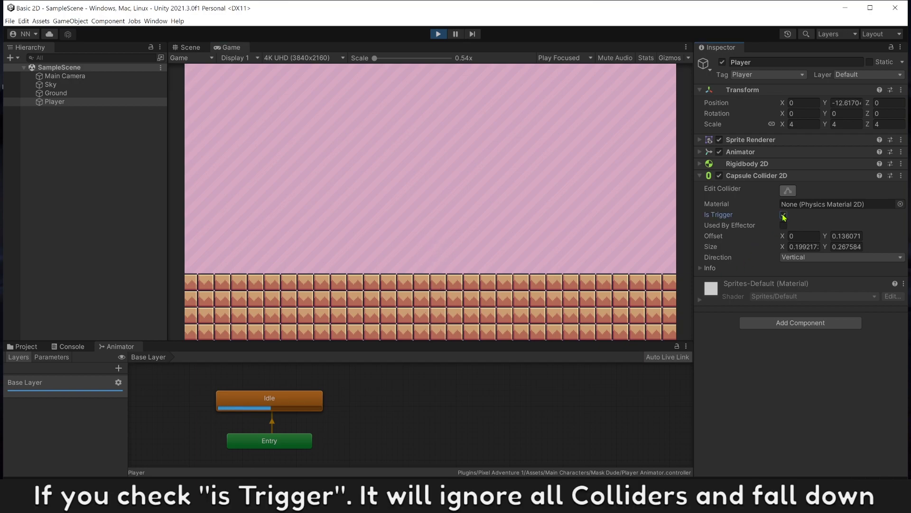